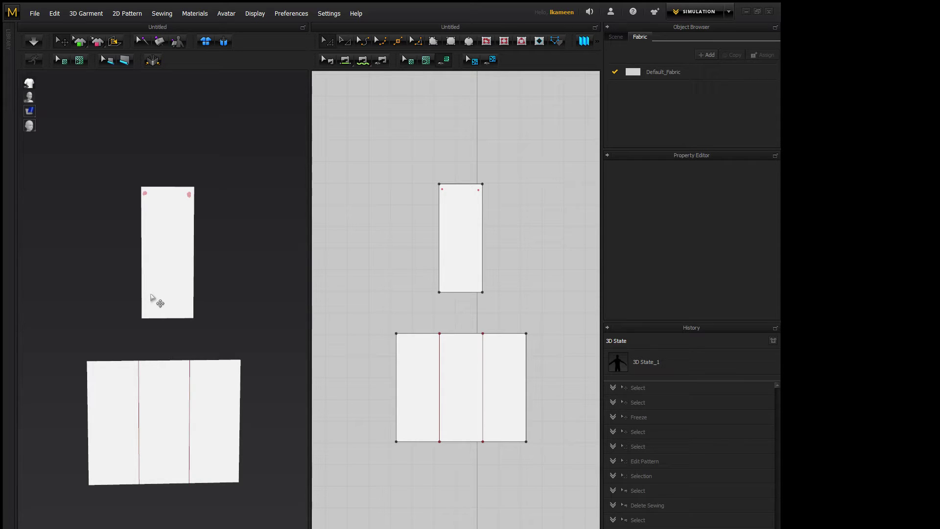
Select the strip's bottom edge and the three top edges, then cancel the split-line option.
left_click(458, 293)
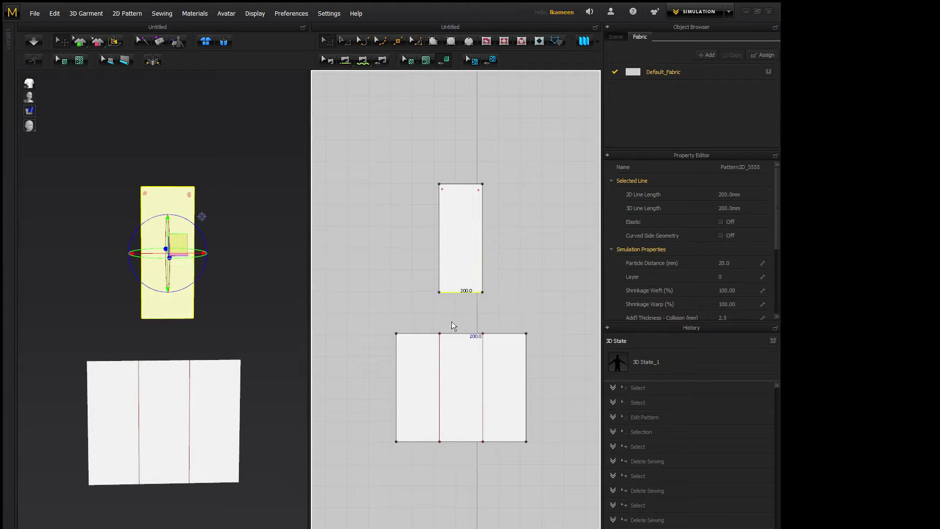
left_click(416, 335)
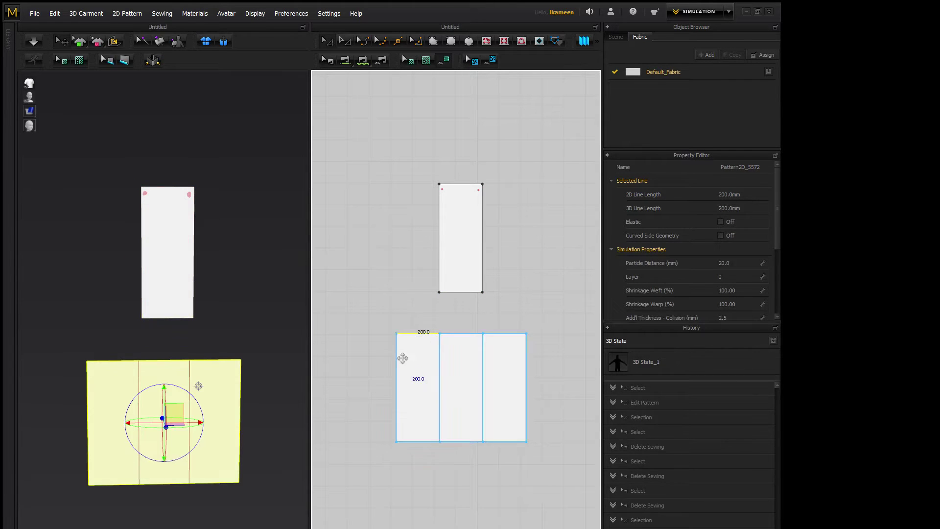
left_click(455, 335)
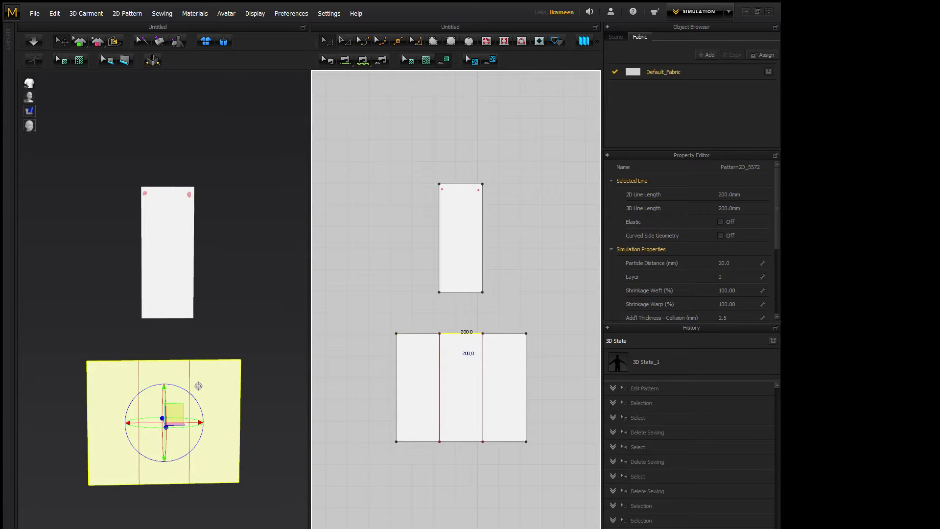
left_click(497, 336)
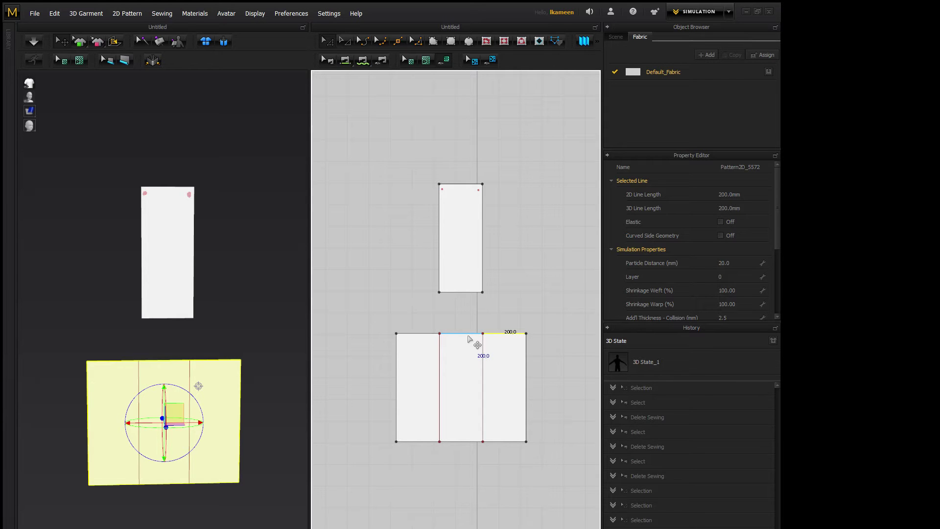
right_click(469, 339)
left_click(483, 361)
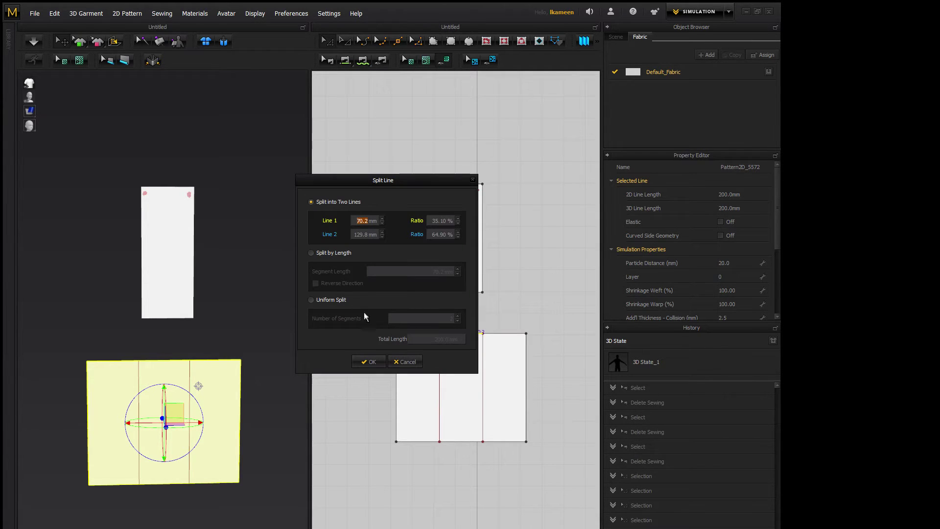
left_click(406, 361)
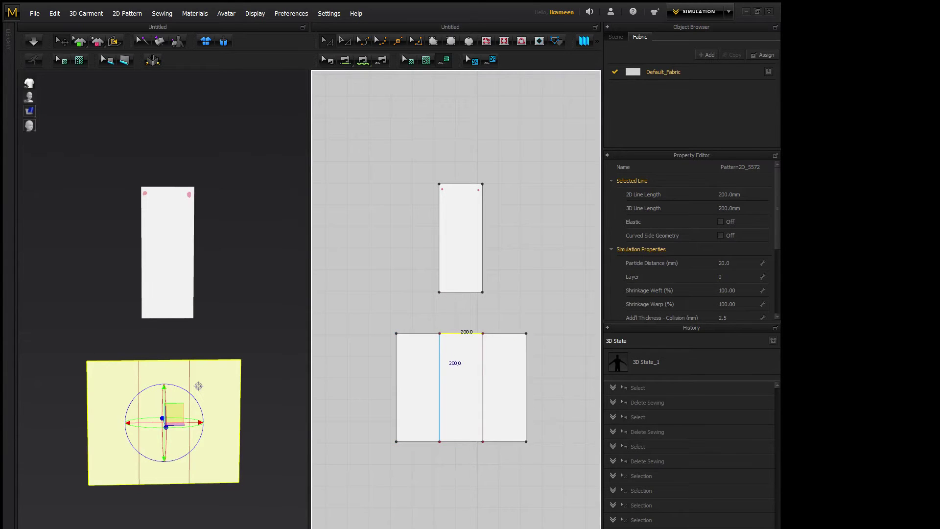
left_click(531, 312)
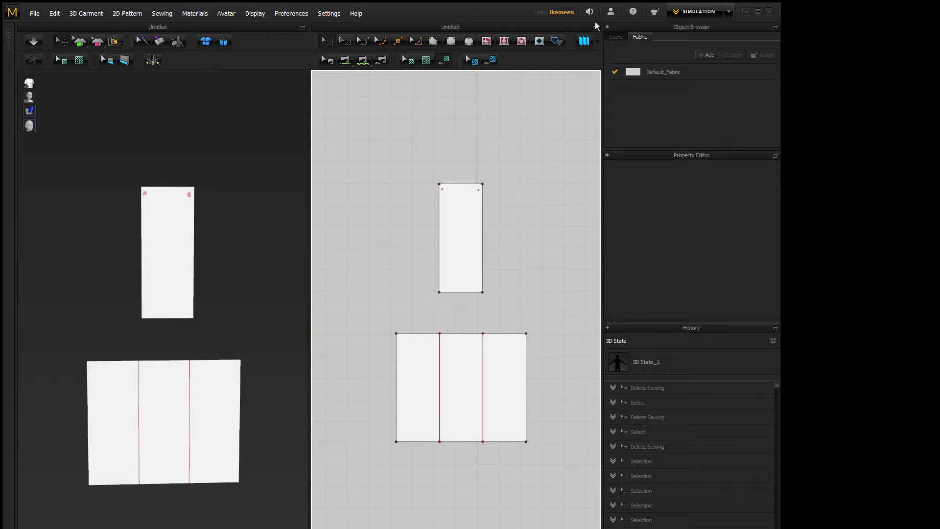
Pleat-sew the strip's bottom edge, corner to corner, to the wide piece's 600 mm top edge.
left_click(583, 60)
left_click(438, 294)
left_click(482, 292)
left_click(397, 334)
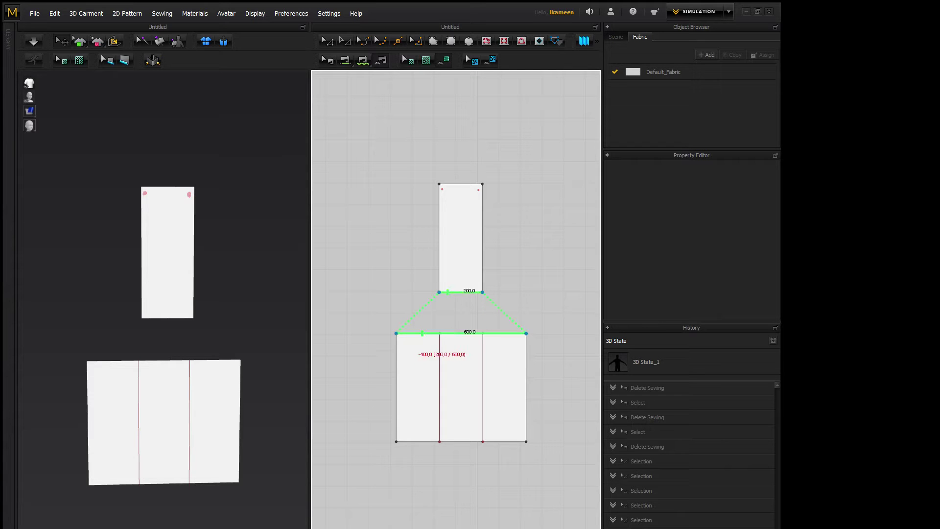
left_click(420, 336)
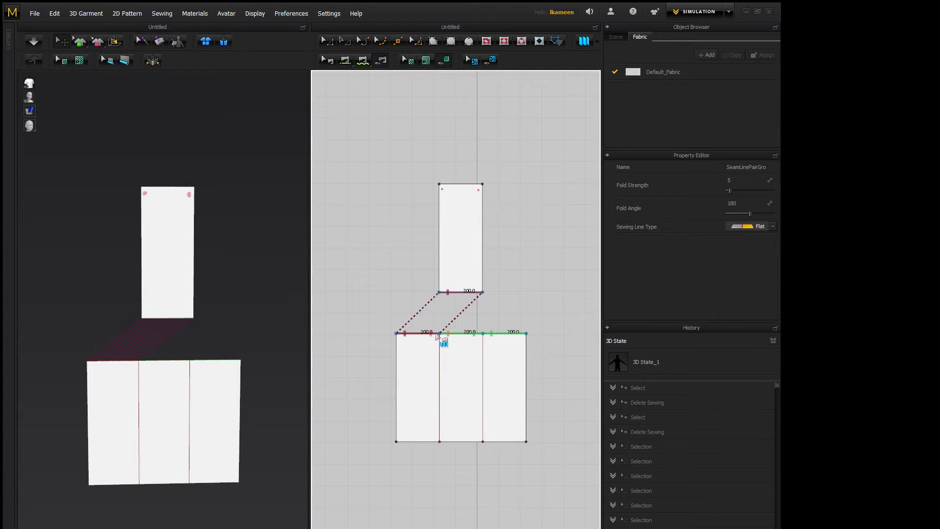
left_click(253, 346)
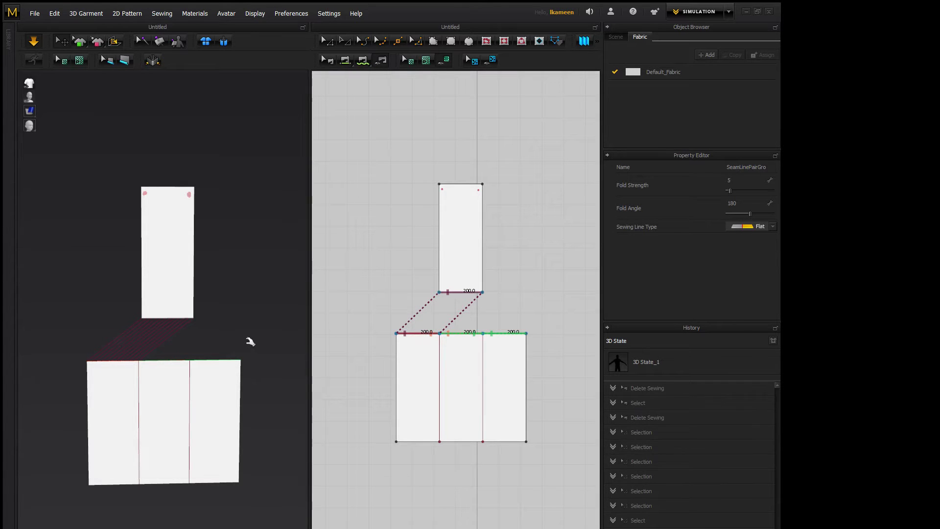
Run the simulation, orbit to view the gathered fold, and select the wide piece's left inner line.
key("space")
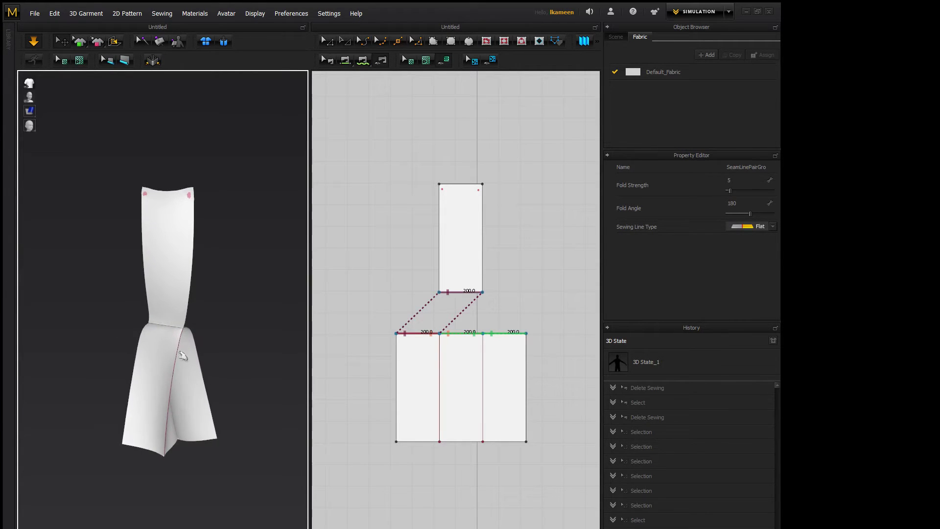
mouse_move(175, 388)
right_mouse_down()
mouse_move(199, 386)
mouse_move(179, 378)
right_mouse_up()
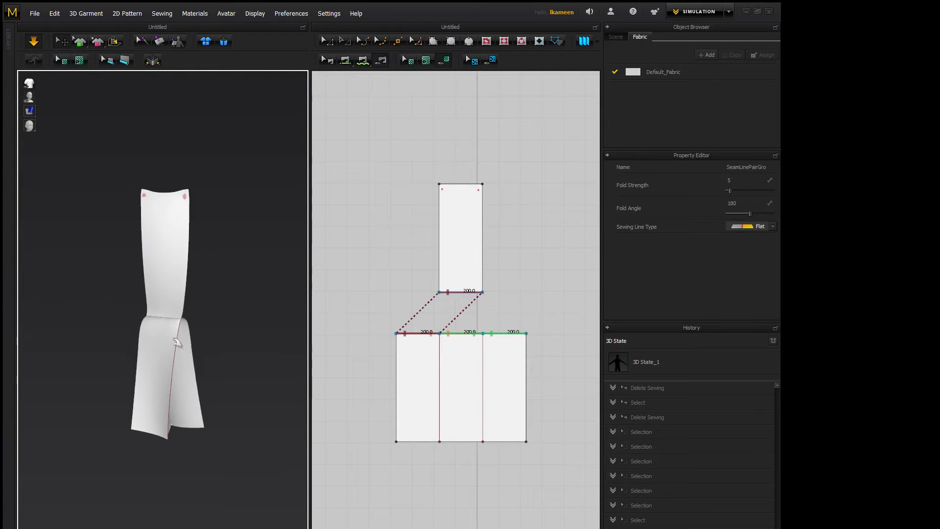
left_click(385, 396)
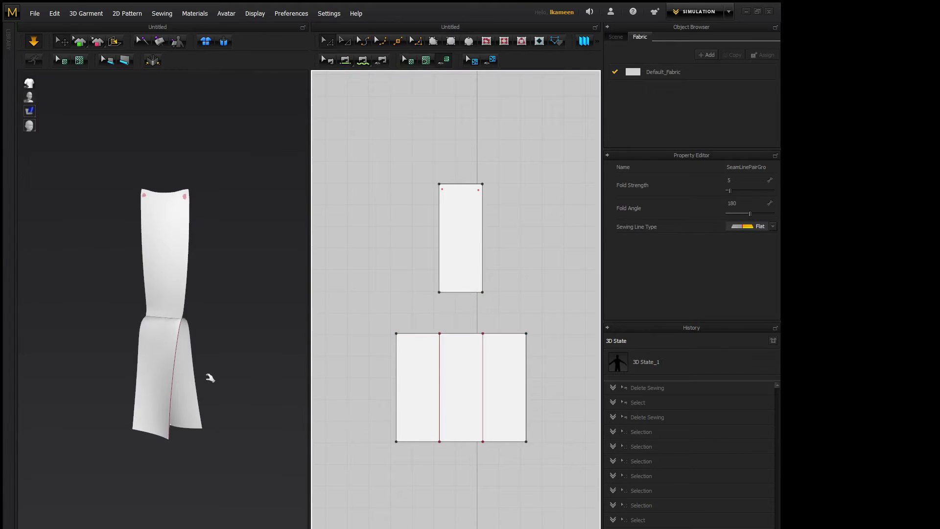
left_click(441, 373)
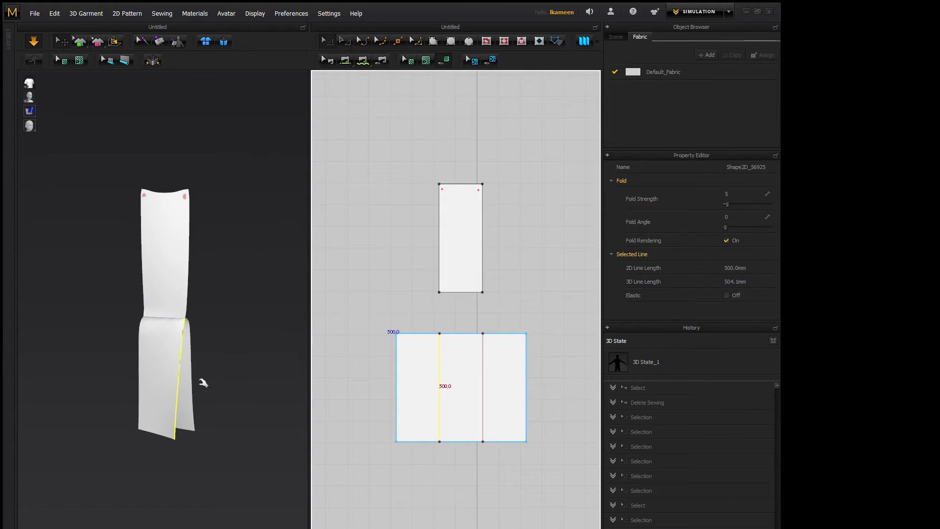
Edit the right inner line's fold angle and set the left inner line's fold angle to 180.
right_click_drag(203, 380, 176, 371)
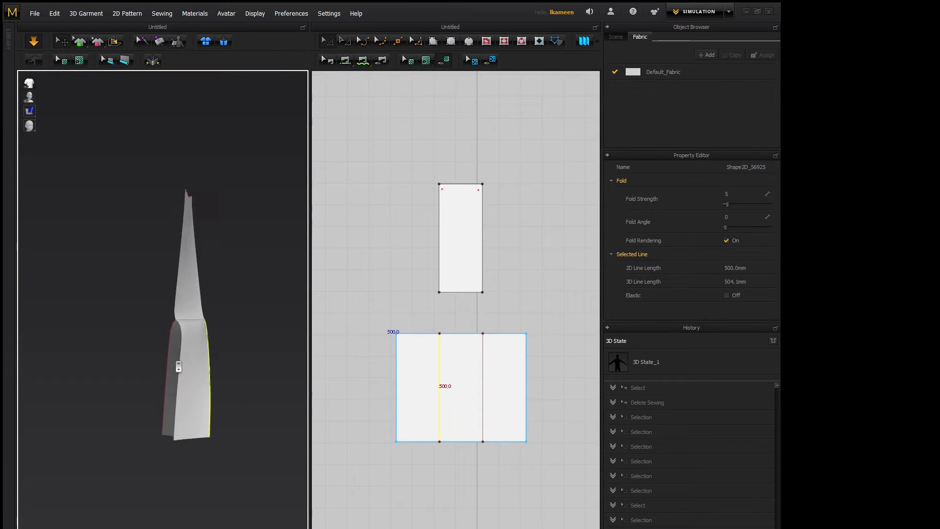
scroll(168, 371, "up", 3)
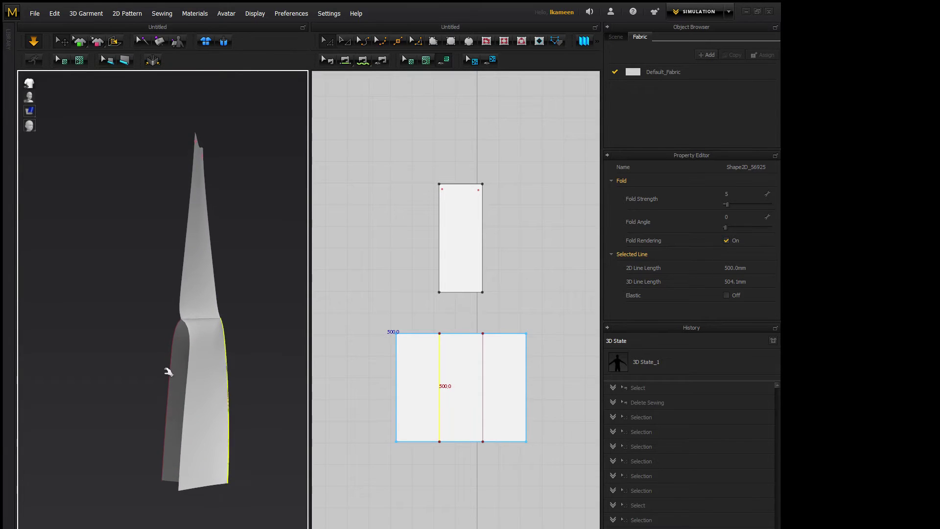
left_click(484, 390)
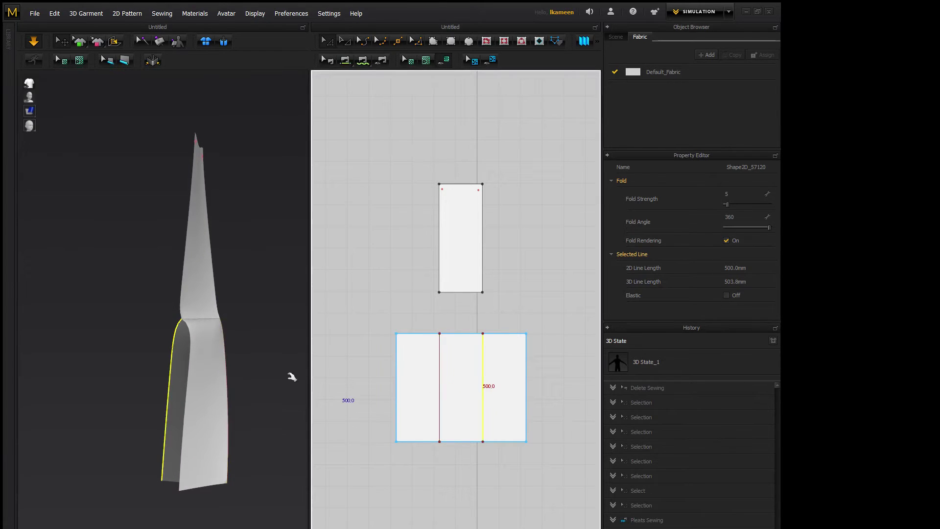
right_click_drag(232, 397, 157, 416)
left_click(731, 217)
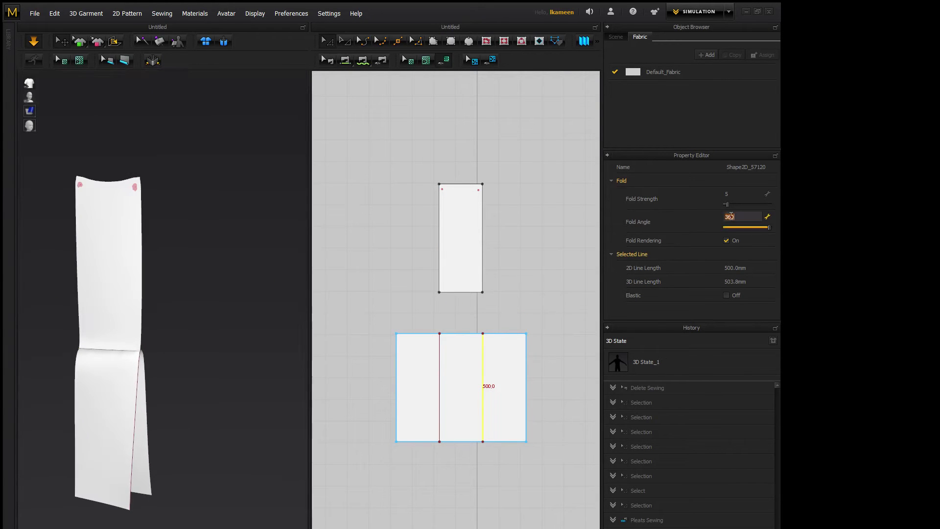
key("Return")
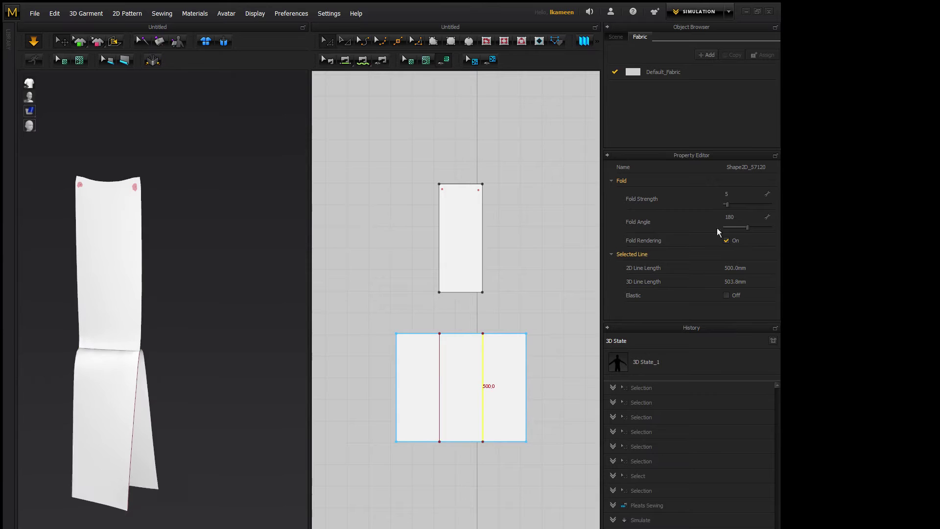
left_click(440, 388)
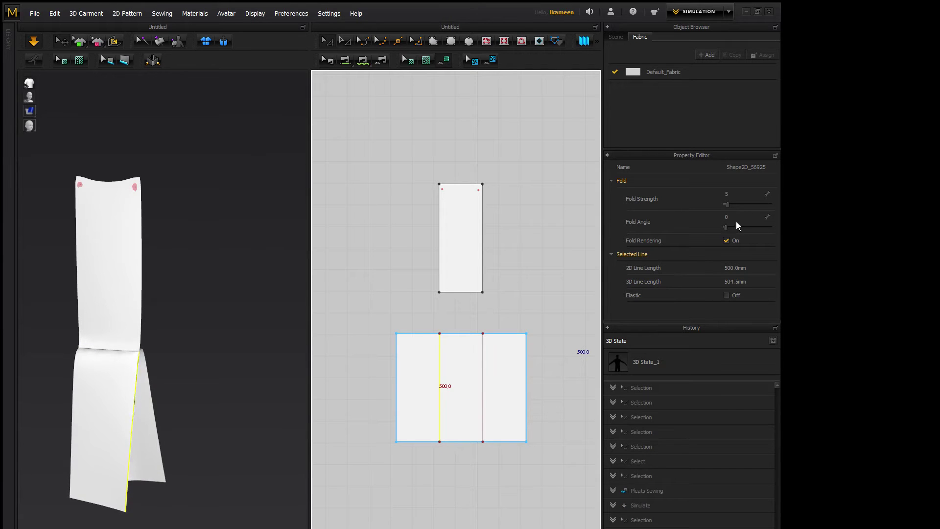
left_click(736, 219)
type("180")
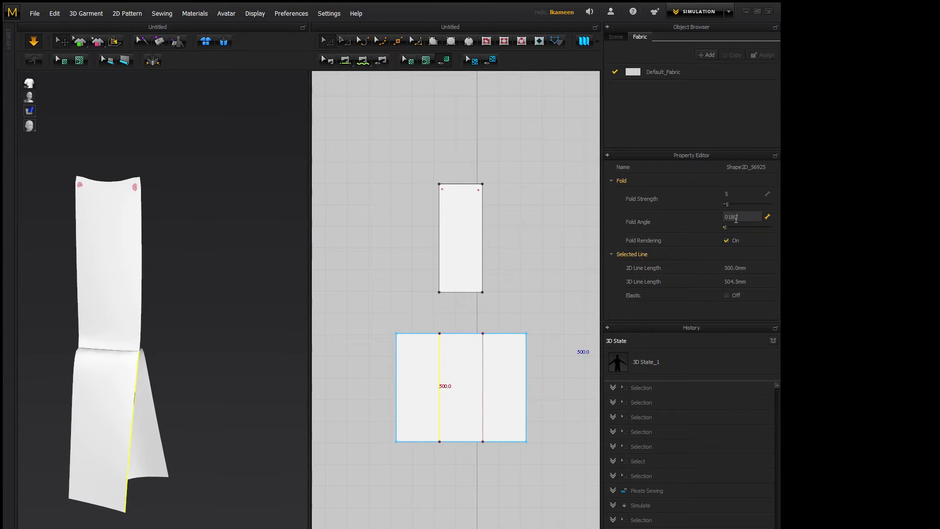
key("Return")
Raise the right inner line's fold angle to 360, then check the left line from the front.
right_click_drag(178, 433, 164, 445)
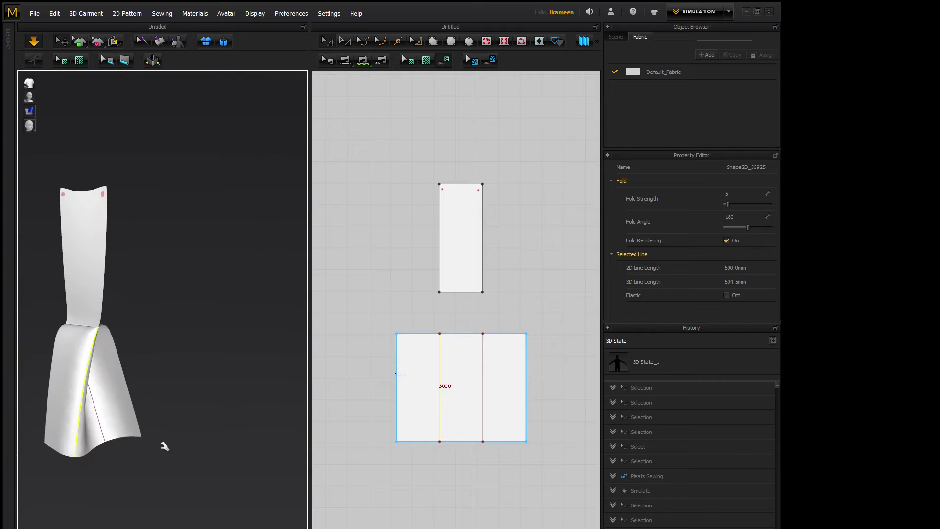
left_click(110, 466)
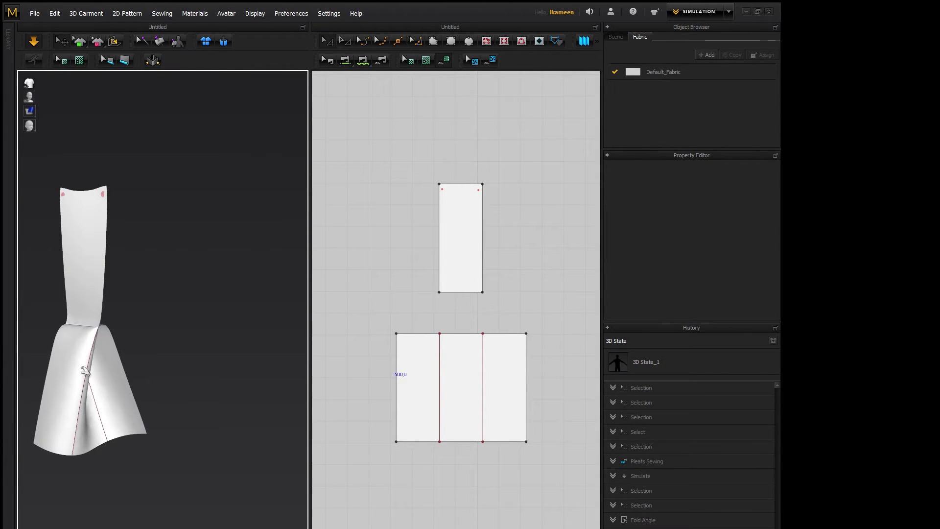
right_click_drag(84, 395, 188, 406)
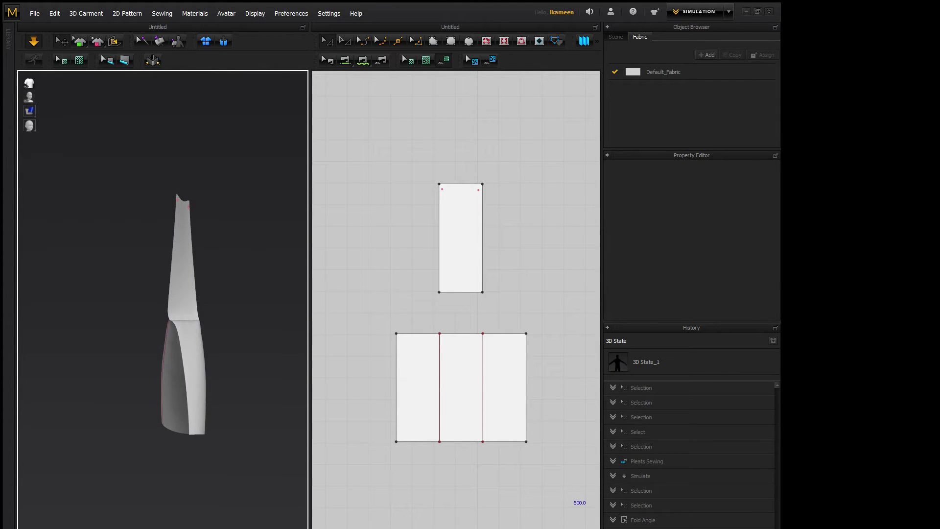
left_click(484, 382)
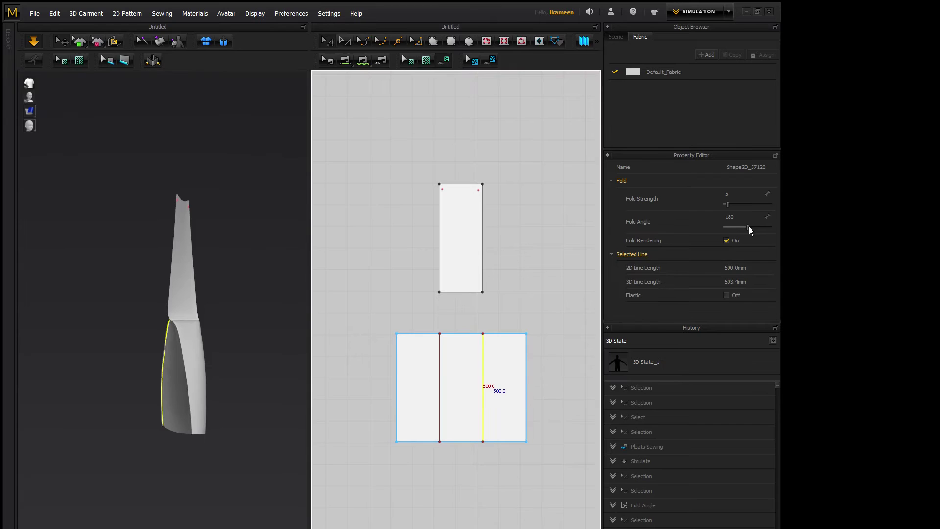
left_click_drag(748, 227, 778, 228)
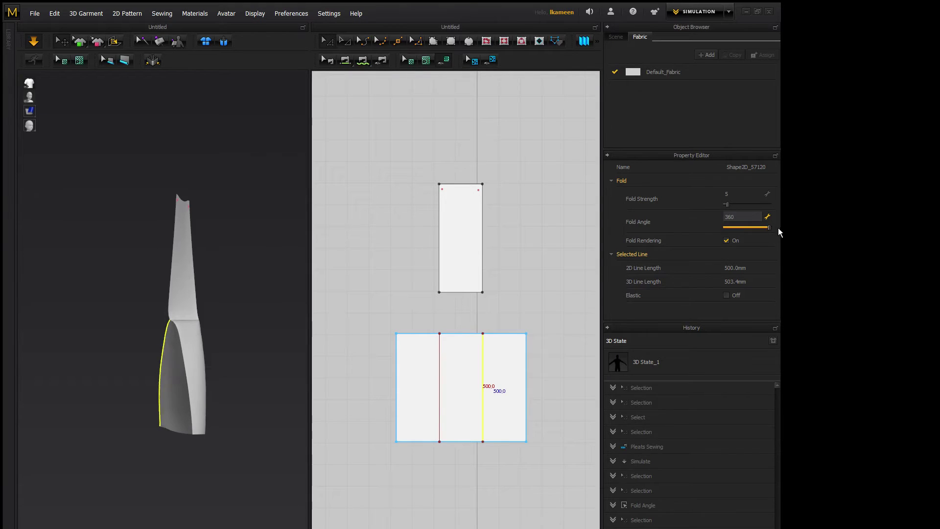
left_click(440, 386)
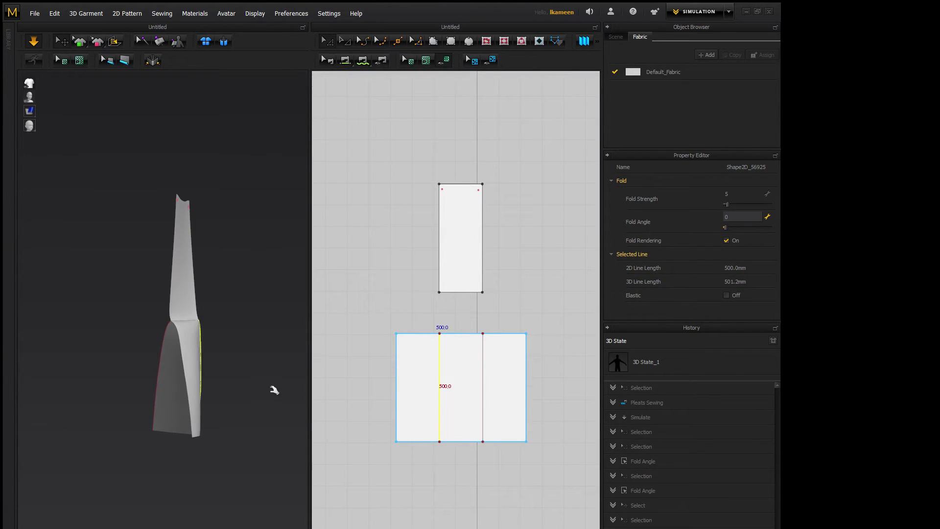
left_click(242, 435)
right_click_drag(241, 435, 160, 434)
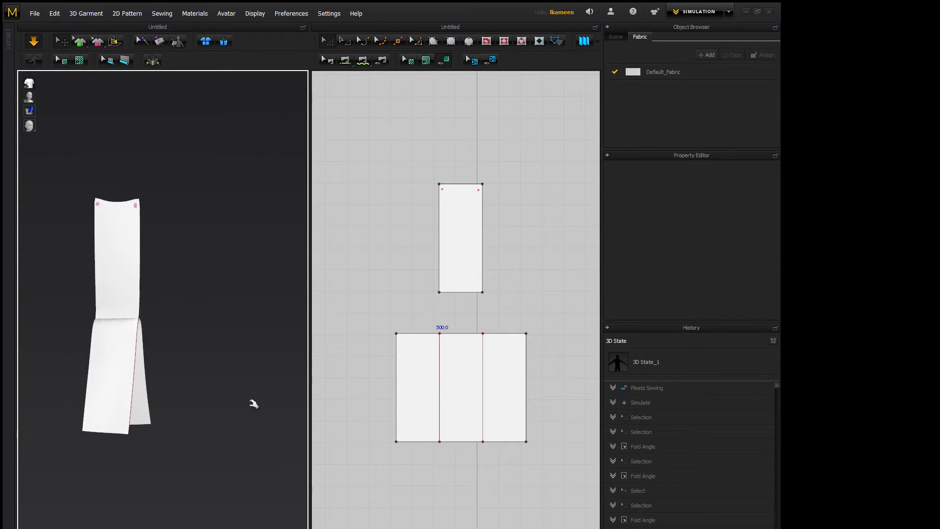
Stop the simulation and bring the lower rectangle and long strip into both views.
key("space")
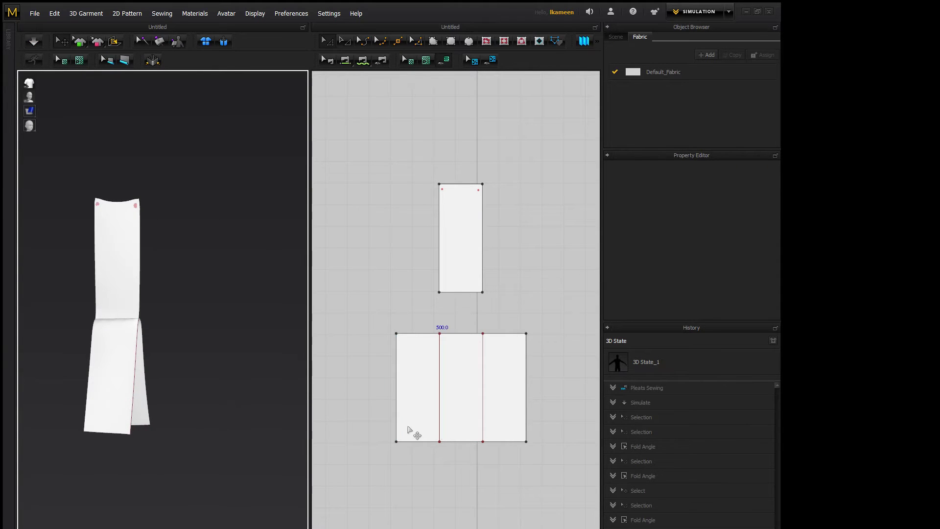
left_click(462, 434)
scroll(464, 436, "down", 5)
right_click_drag(460, 487, 460, 269)
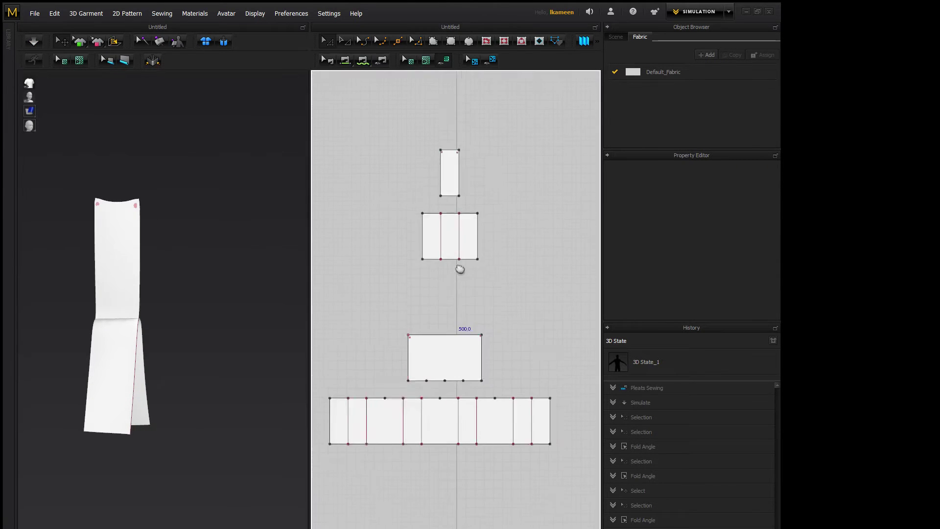
scroll(469, 272, "up", 3)
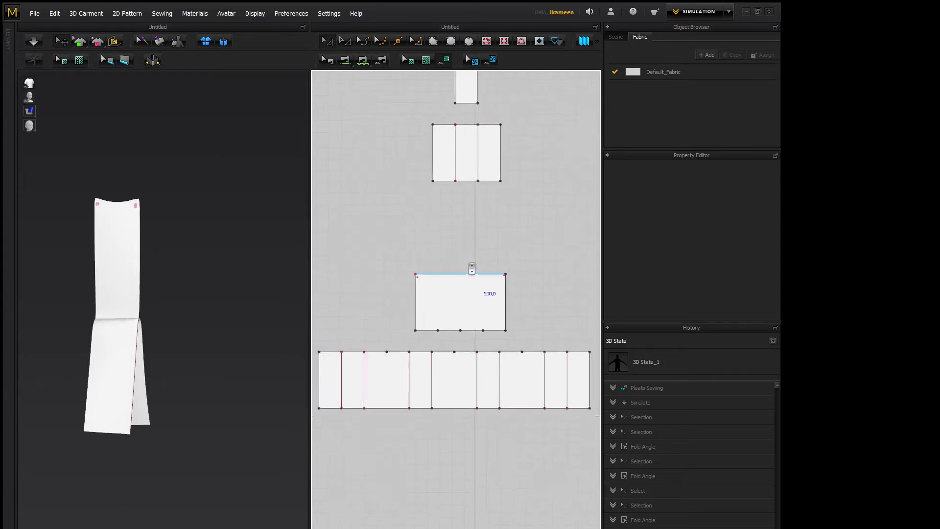
scroll(472, 268, "down", 1)
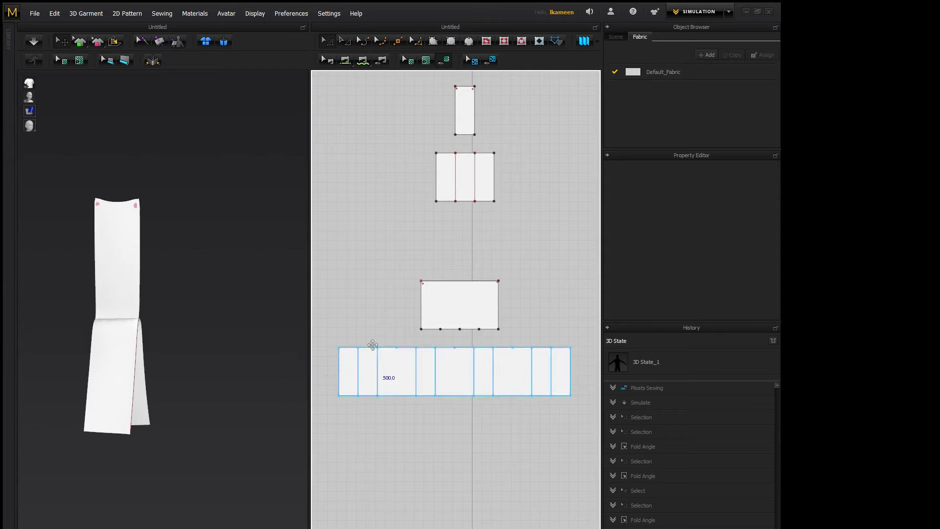
left_click(539, 362)
scroll(211, 453, "down", 2)
middle_click_drag(219, 473, 203, 304)
scroll(216, 313, "down", 2)
scroll(203, 304, "down", 1)
Freeze the auto-pleated folded piece together with the small top piece.
left_click(167, 206)
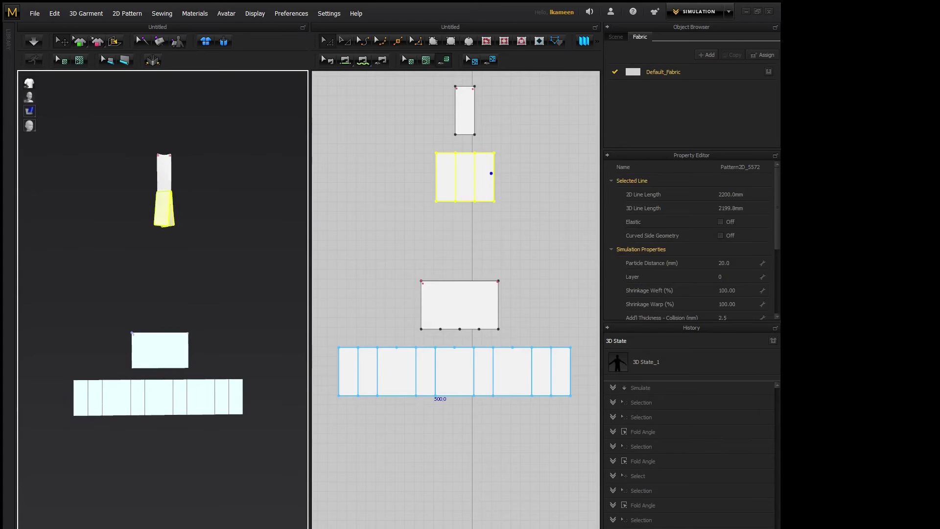
left_click(164, 166, "shift")
right_click(165, 163)
left_click(191, 212)
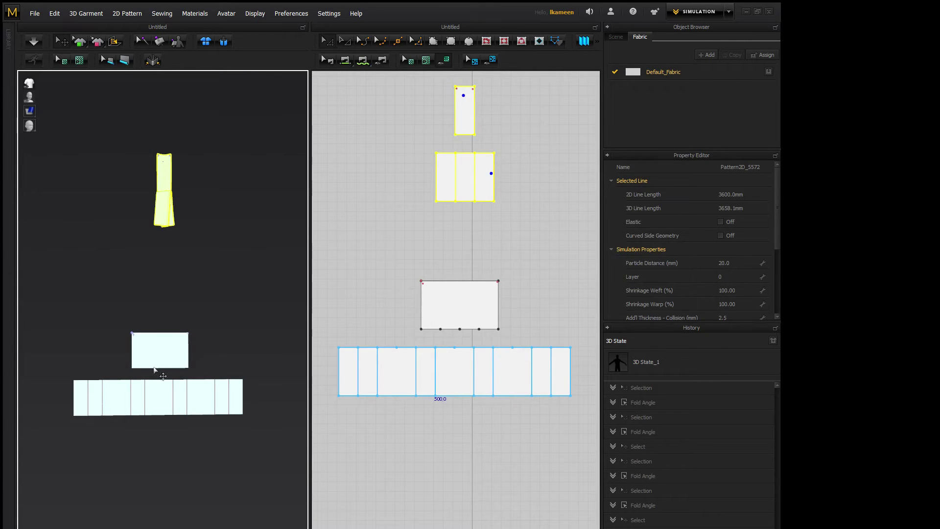
Unfreeze the rectangle and long strip, then deselect all pieces.
left_click(159, 357)
left_click(158, 401, "shift")
right_click(157, 402)
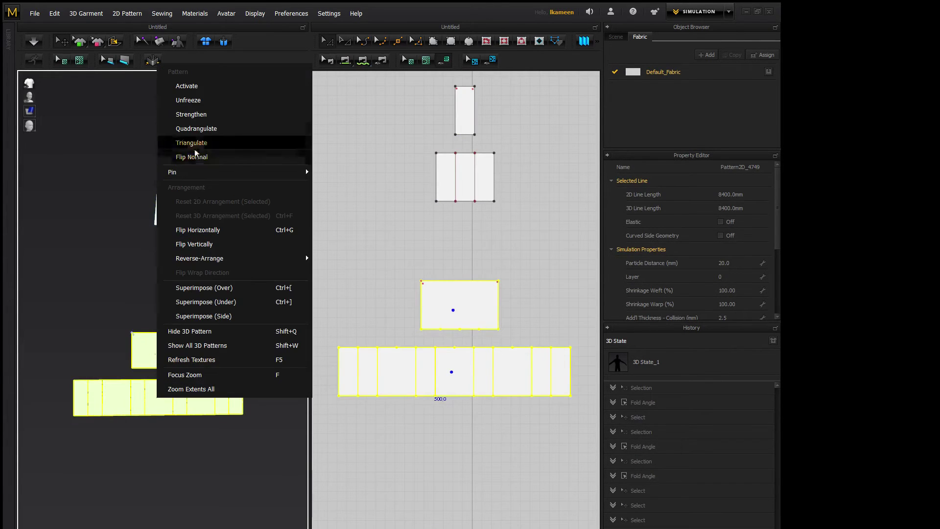
left_click(186, 100)
left_click(231, 362)
scroll(231, 363, "up", 2)
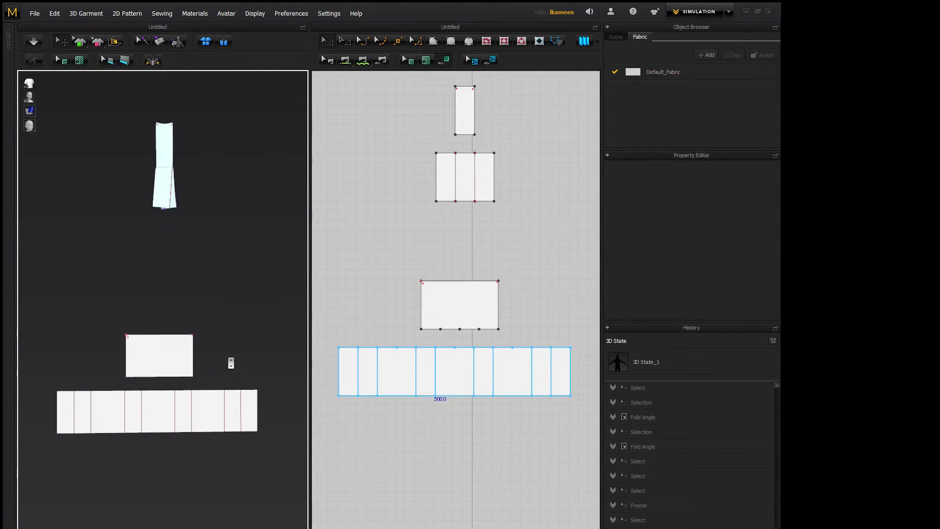
With Segment Sewing, join the rectangle's bottom edge to the strip's top edge in four 600 mm runs.
left_click(597, 41)
left_click(584, 58)
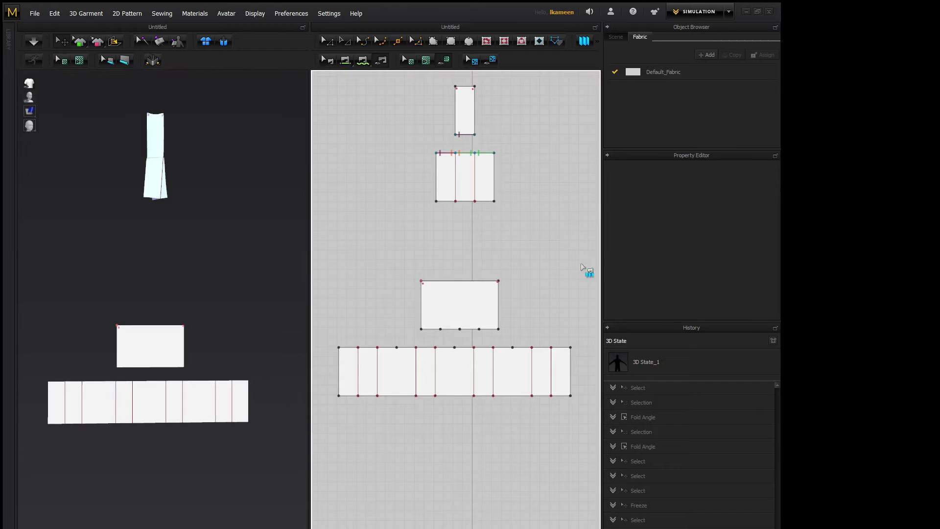
left_click(421, 329)
left_click(339, 348)
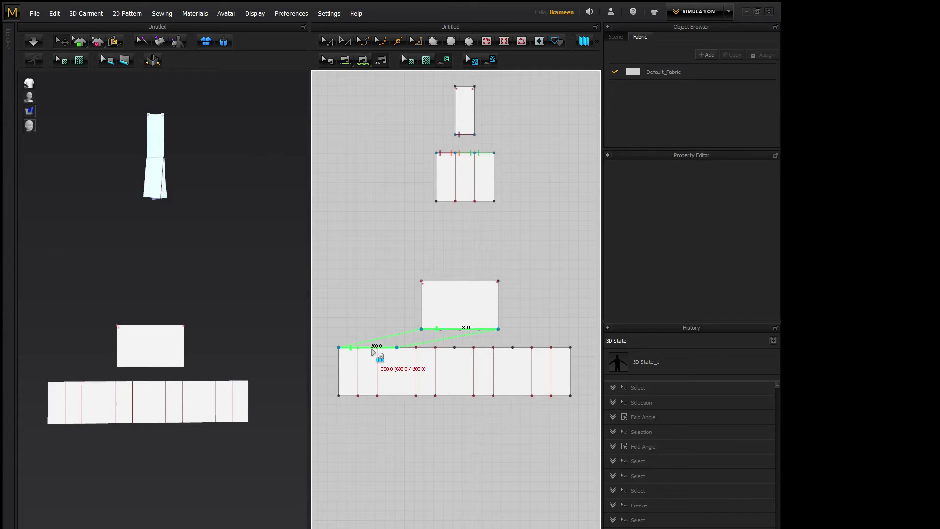
left_click(399, 348, "shift")
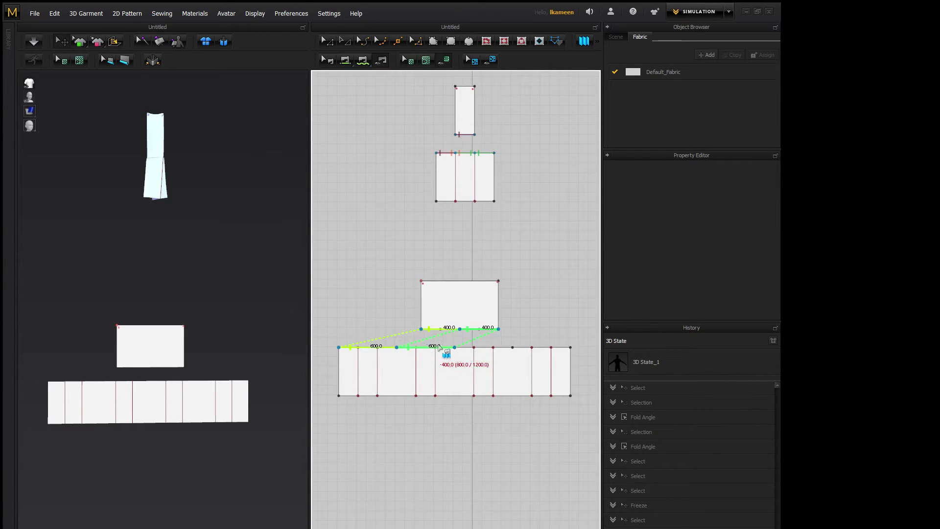
left_click(455, 347, "shift")
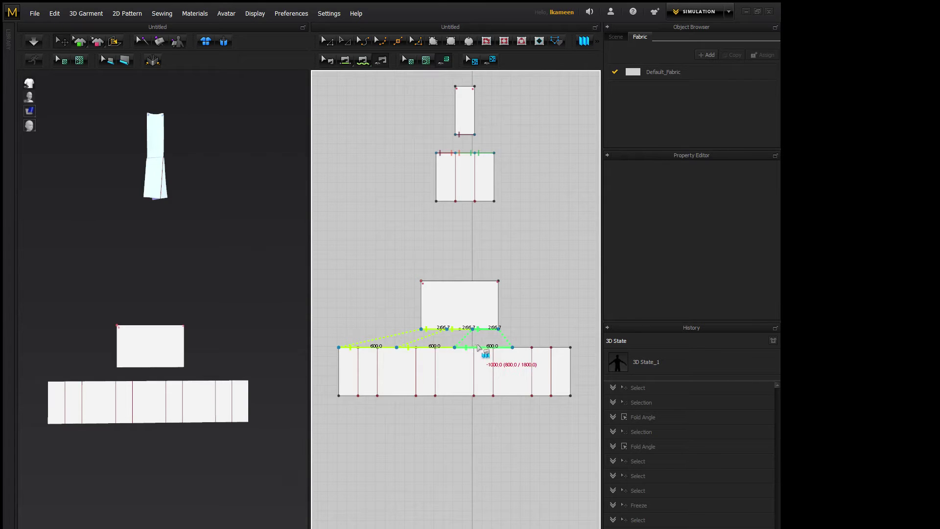
left_click(513, 347, "shift")
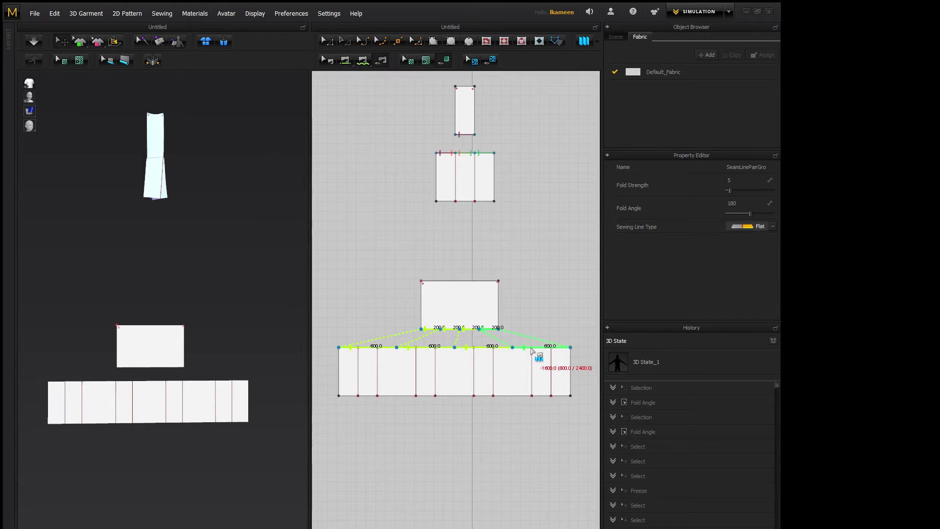
left_click(533, 348)
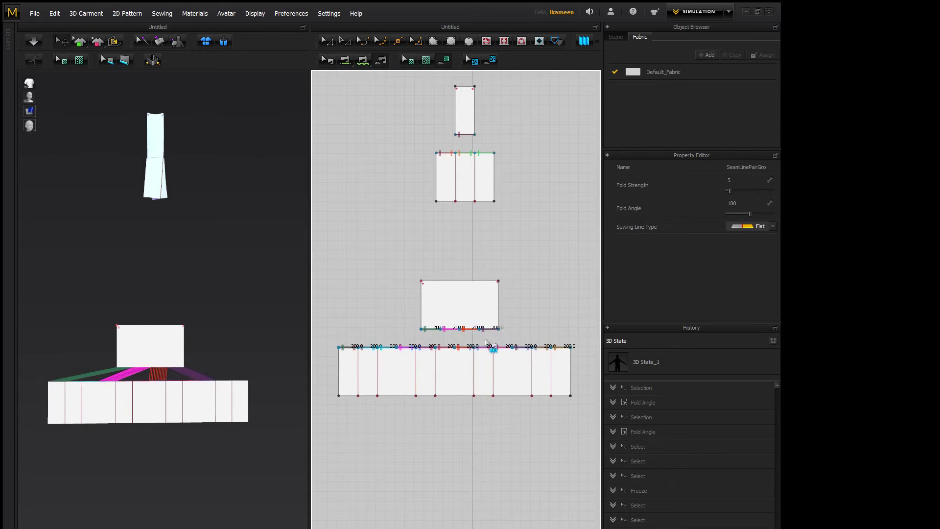
Return to selection mode and check the fold angles of the strip's four internal lines.
key("a")
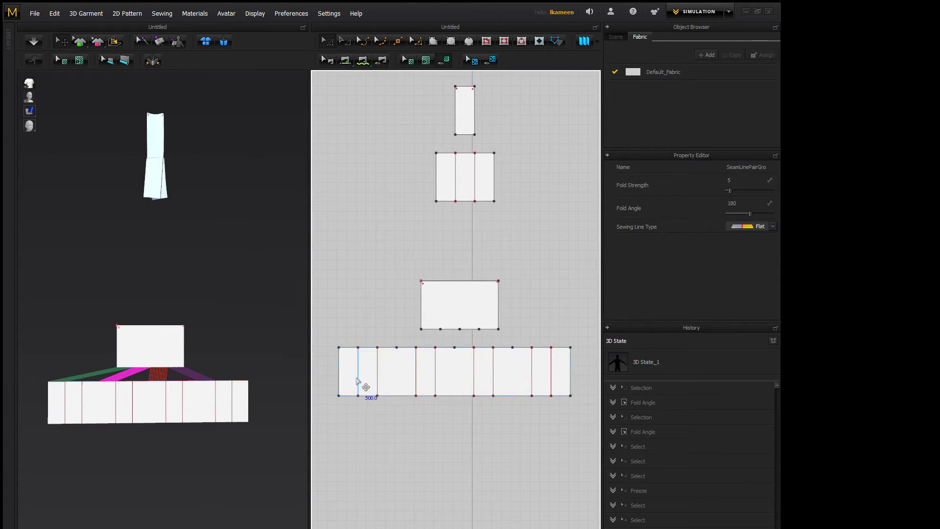
left_click(362, 379)
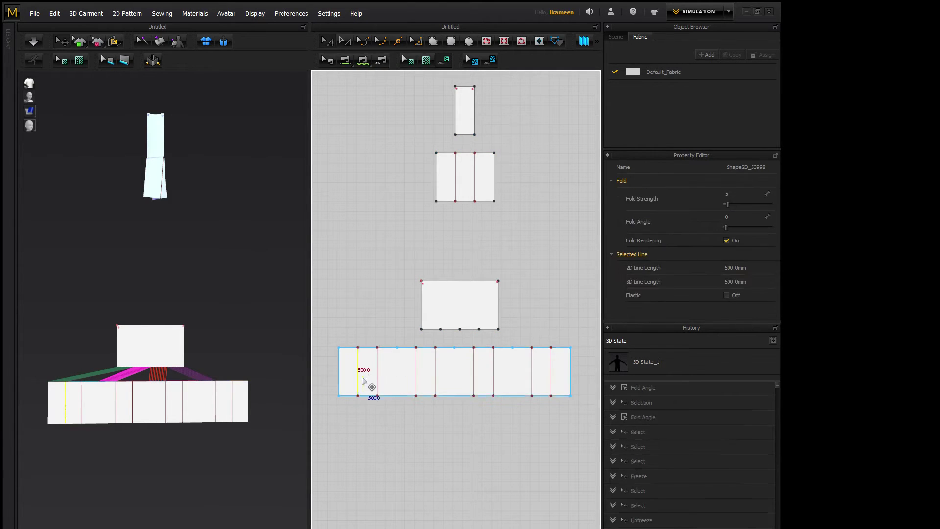
left_click(417, 380)
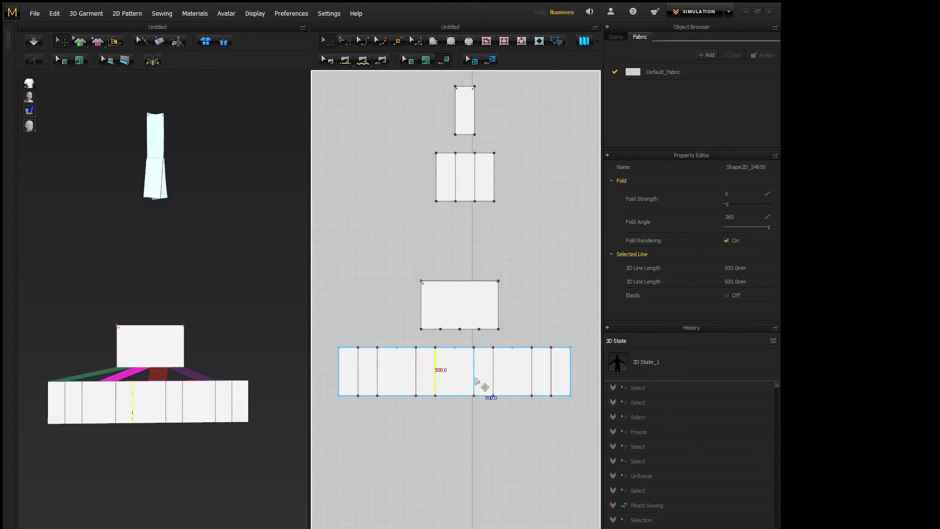
left_click(475, 380)
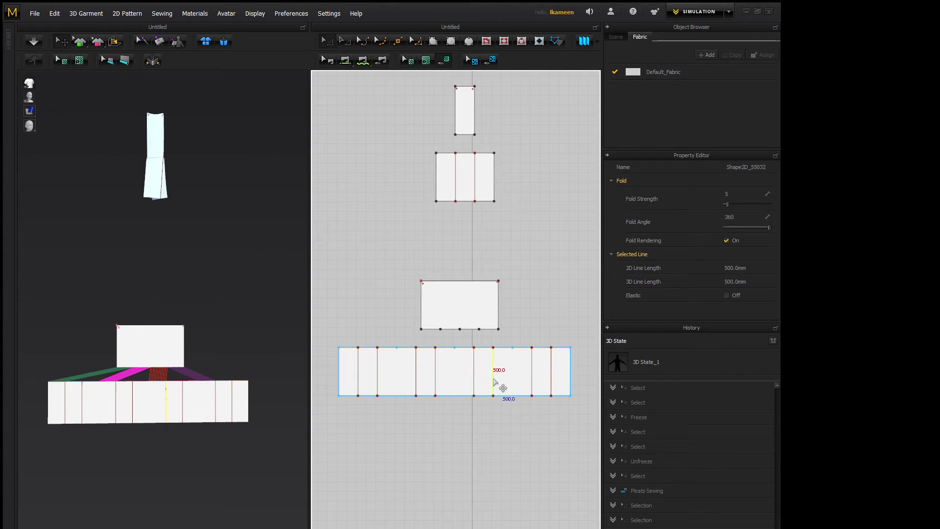
left_click(512, 381)
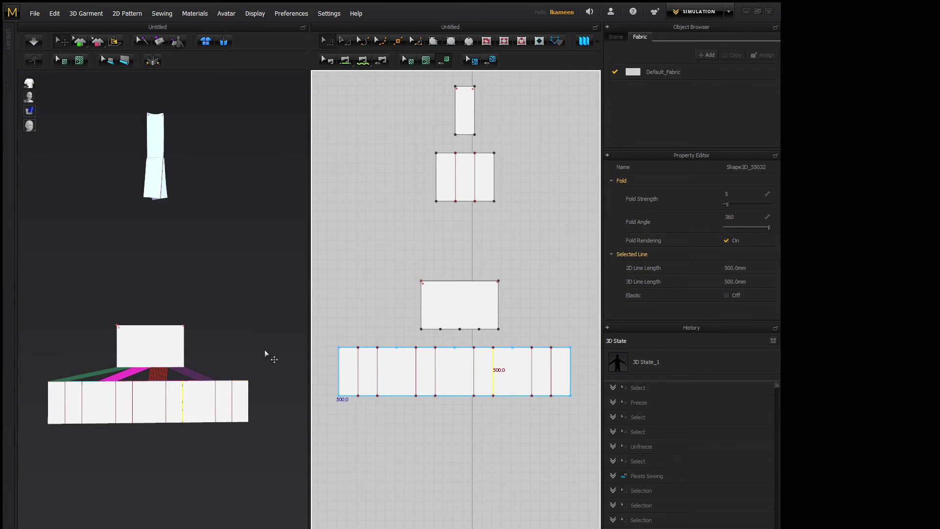
Simulate the sewn strip, orbit to inspect the pleats, then select the strip and rectangle.
key("space")
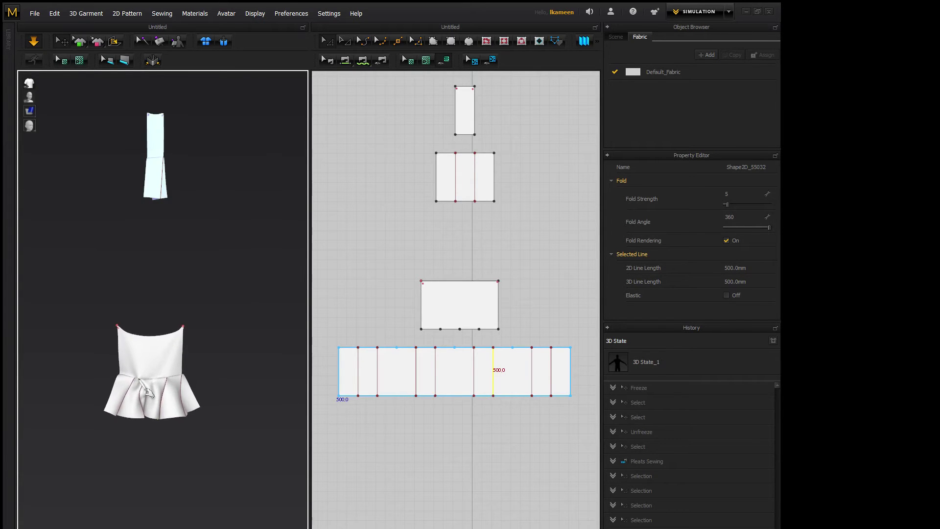
scroll(145, 395, "up", 5)
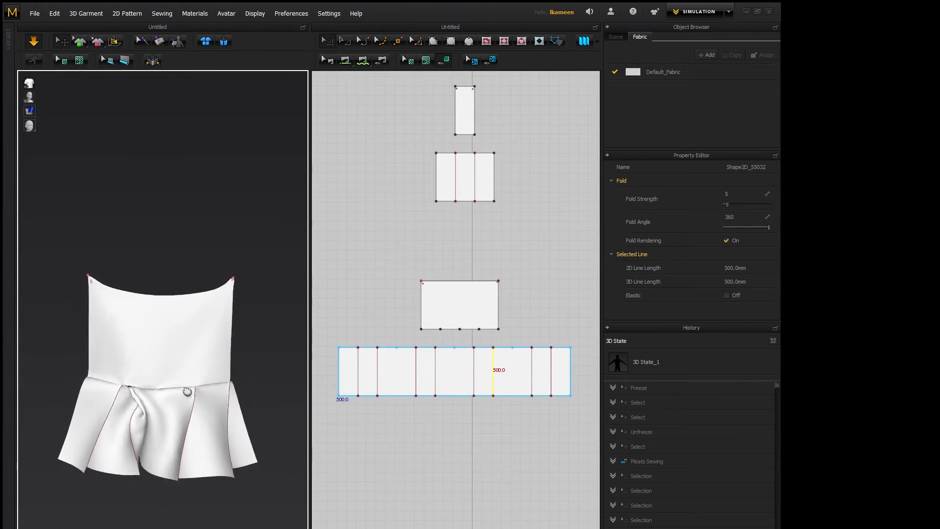
right_click_drag(145, 396, 177, 382)
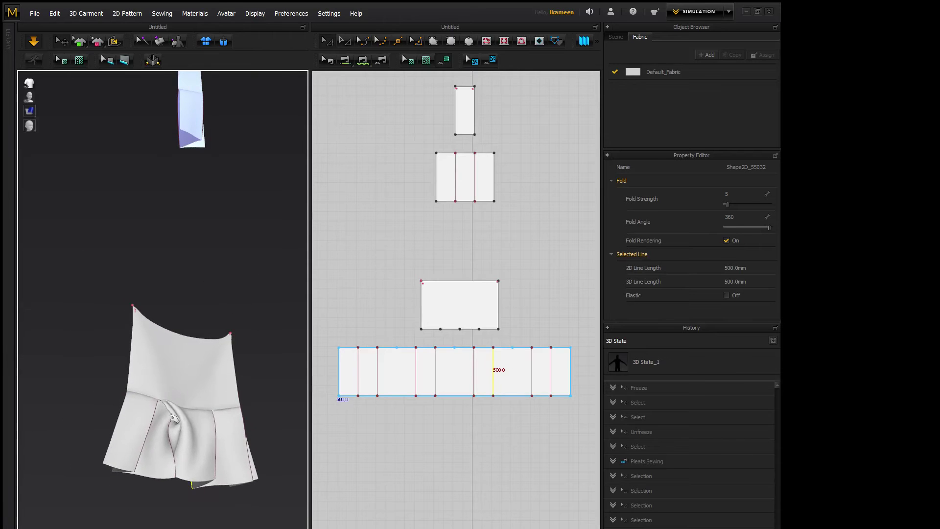
left_click(201, 355)
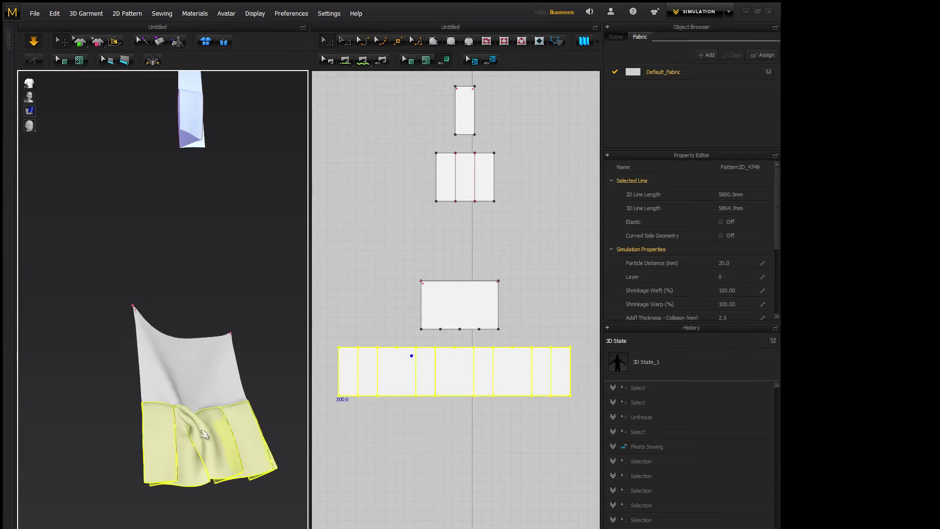
right_click_drag(188, 444, 148, 420)
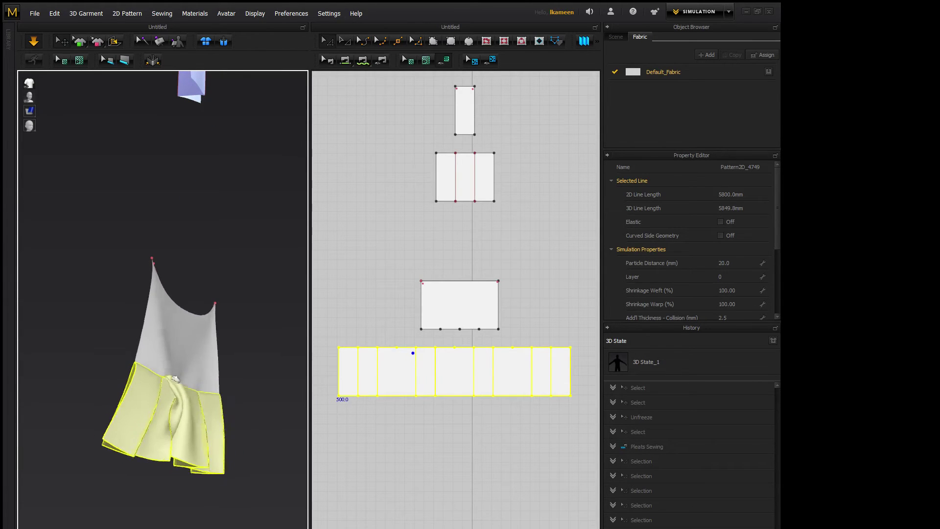
right_click_drag(173, 359, 105, 401)
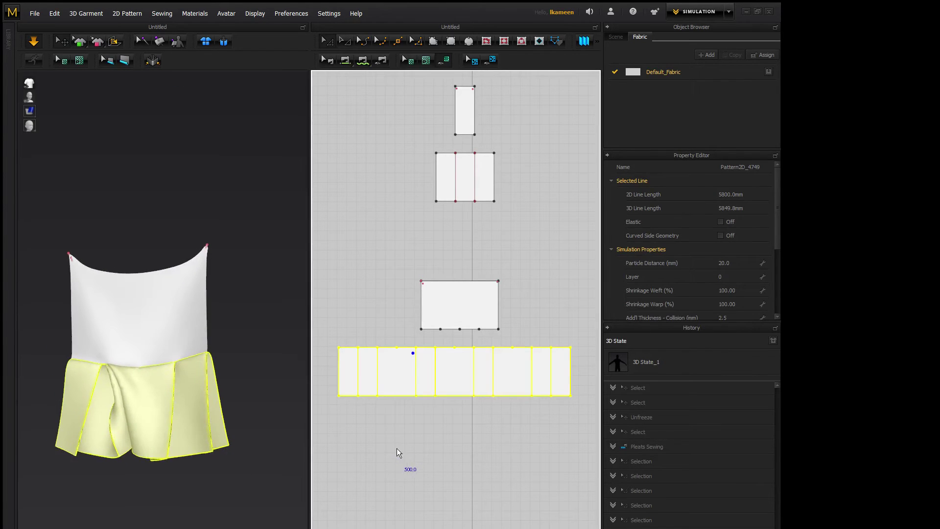
left_click(416, 376)
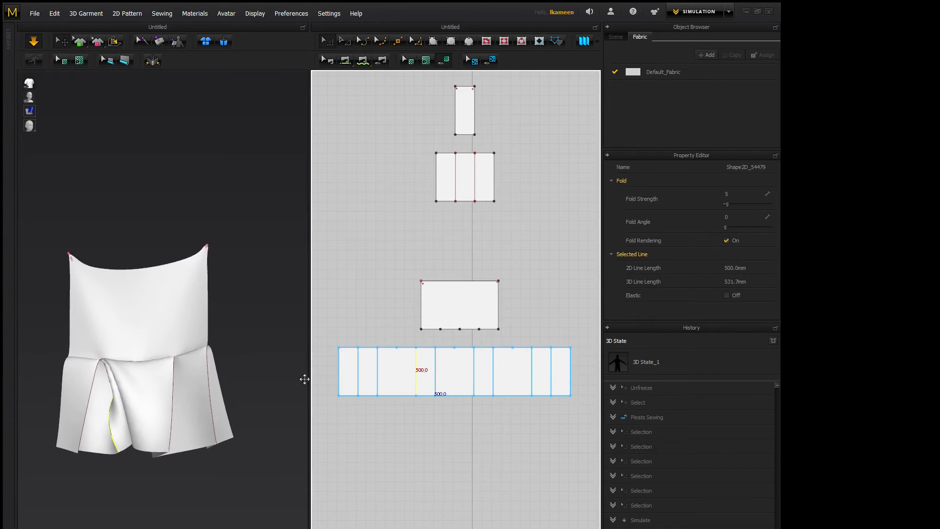
left_click(156, 403)
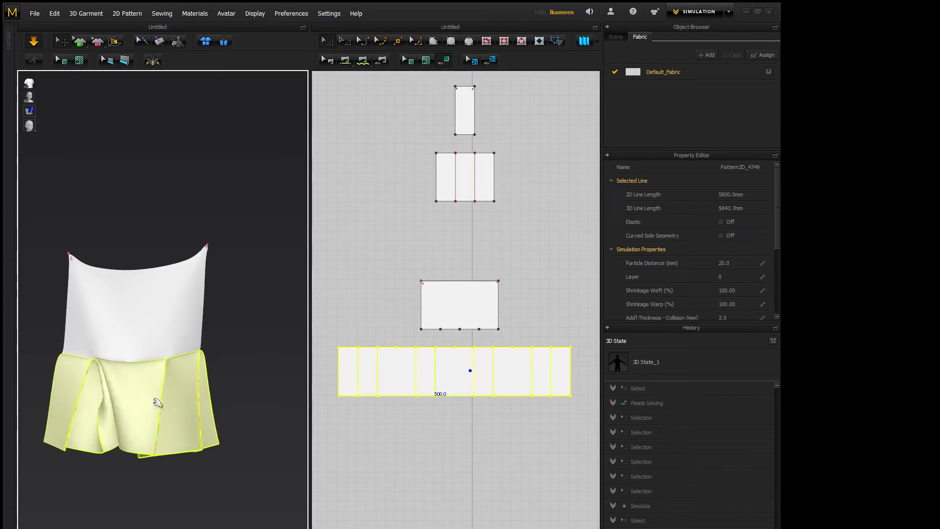
left_click(151, 333, "shift")
Reset the selected pieces flat with Ctrl+Shift+R and run the simulation again.
key("ctrl+shift+r")
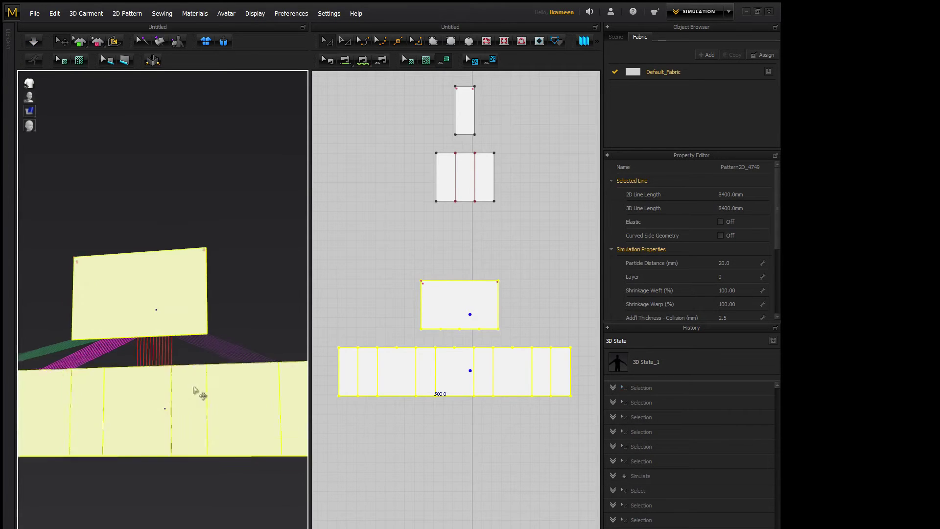
key("space")
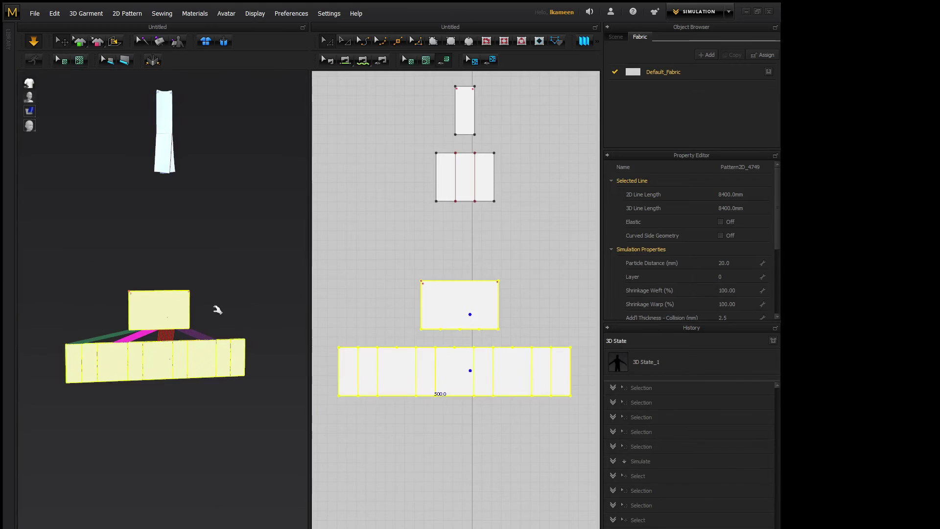
key("space")
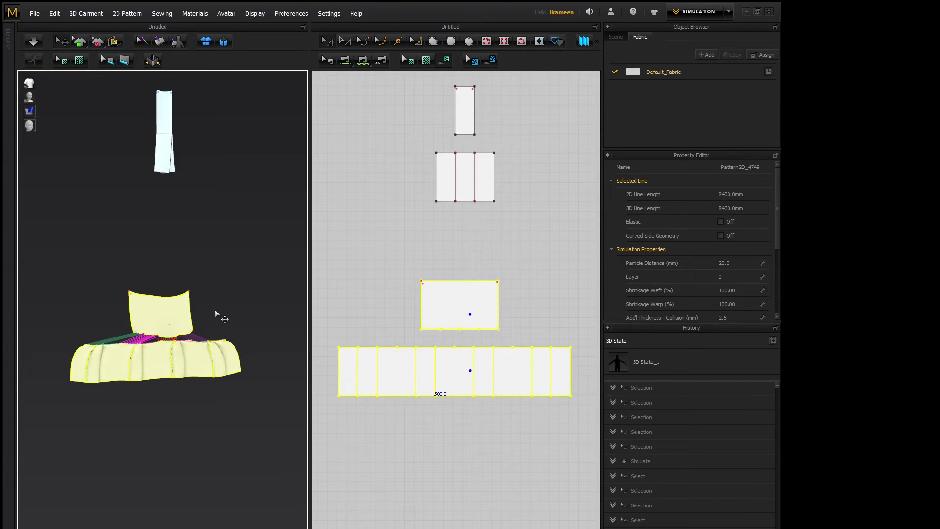
key("space")
key("space")
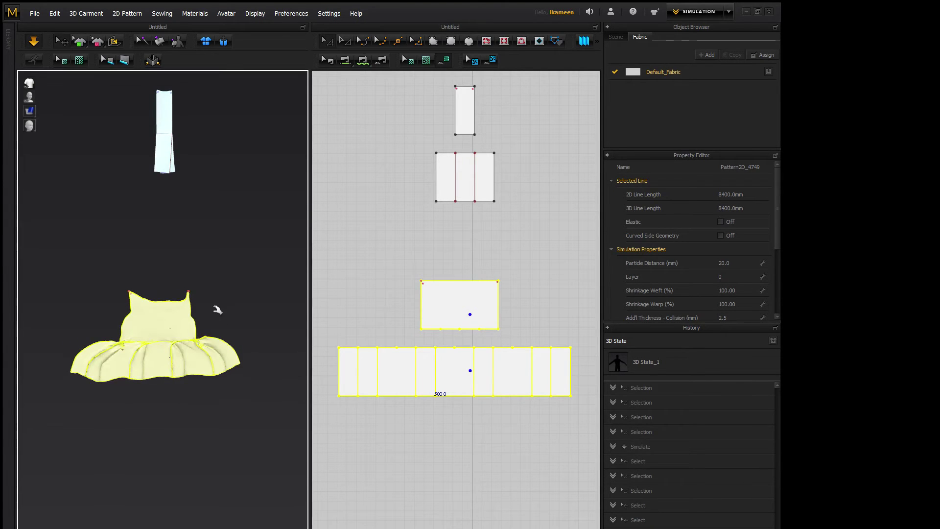
key("space")
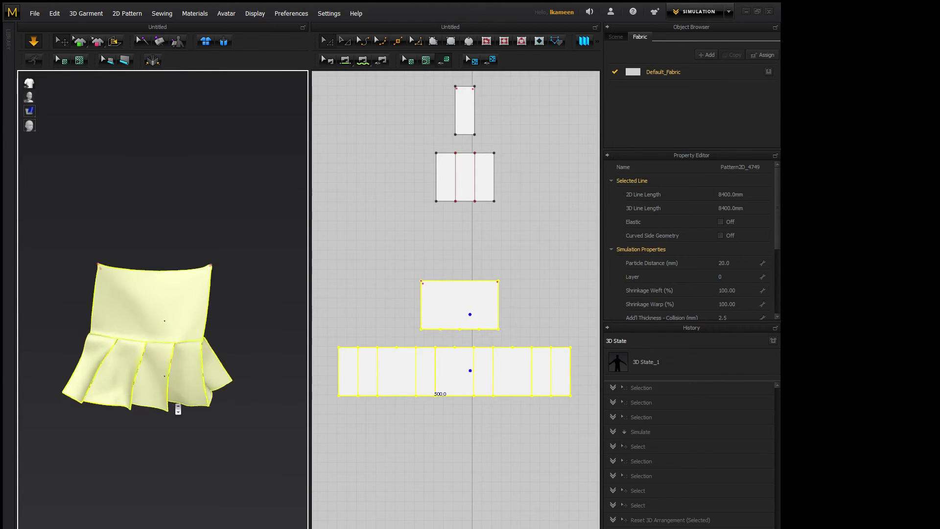
left_click(187, 450)
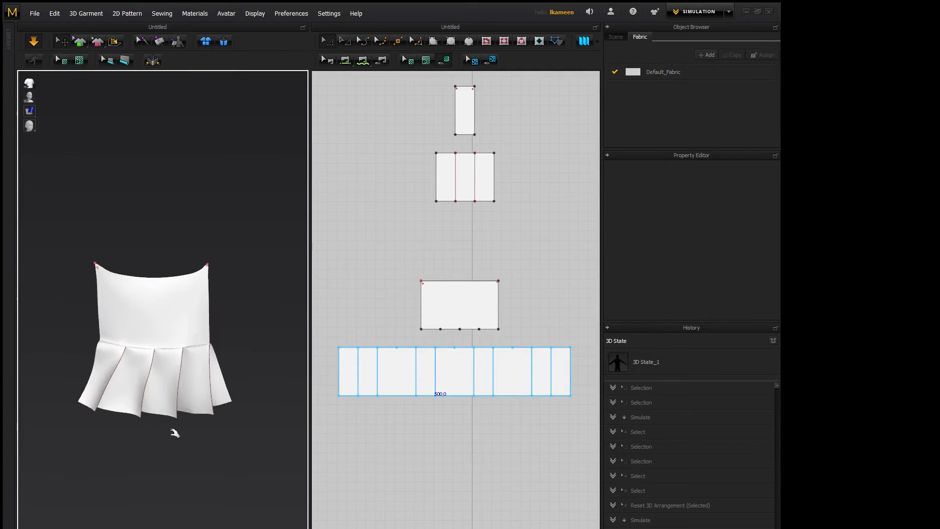
Orbit around the settling skirt, selecting and then deselecting the long pleated panel.
scroll(180, 439, "up", 2)
right_click_drag(180, 439, 190, 477)
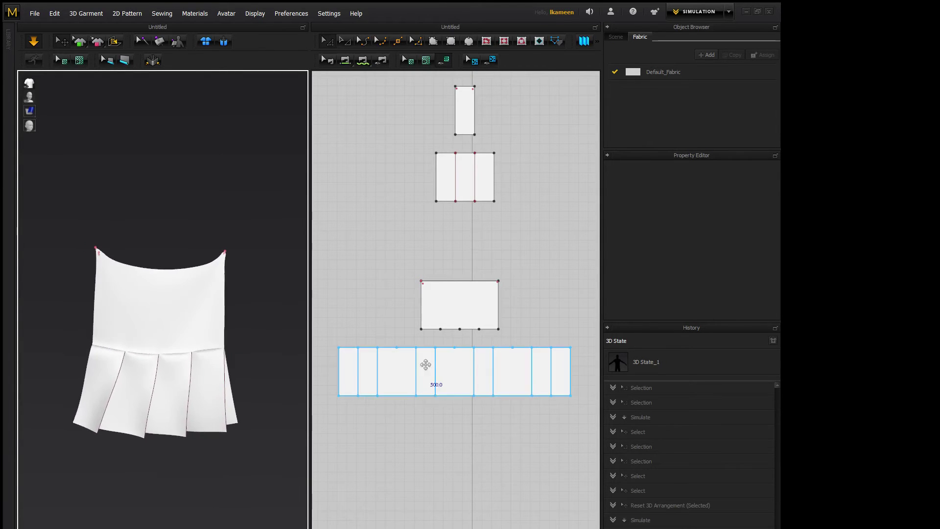
left_click(377, 370)
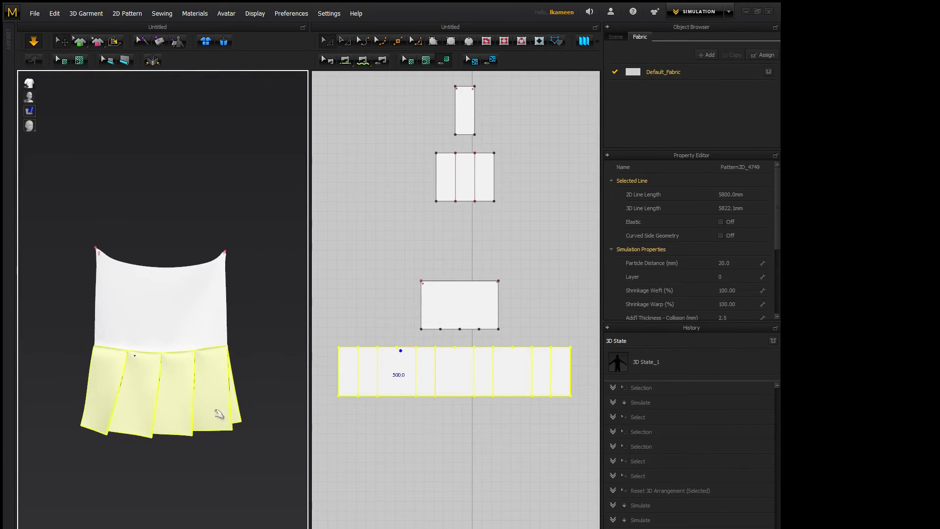
scroll(151, 411, "up", 5)
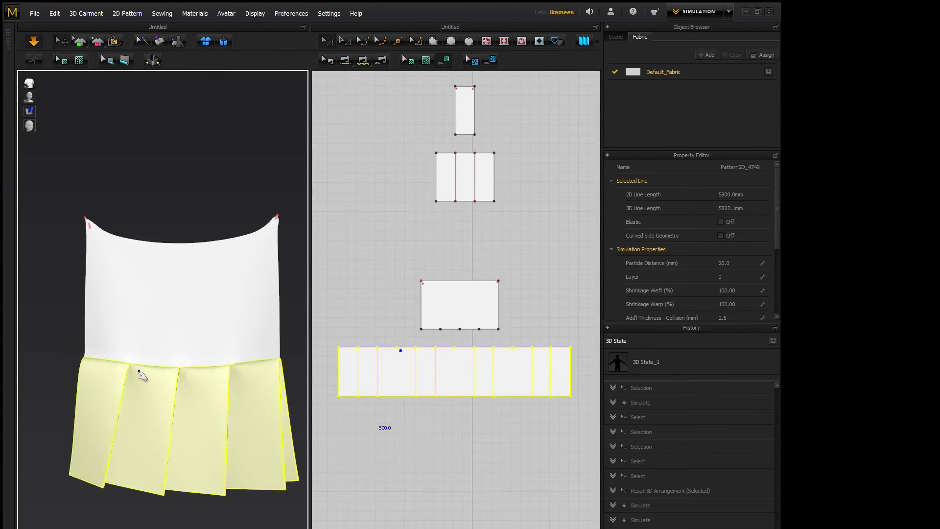
left_click(350, 317)
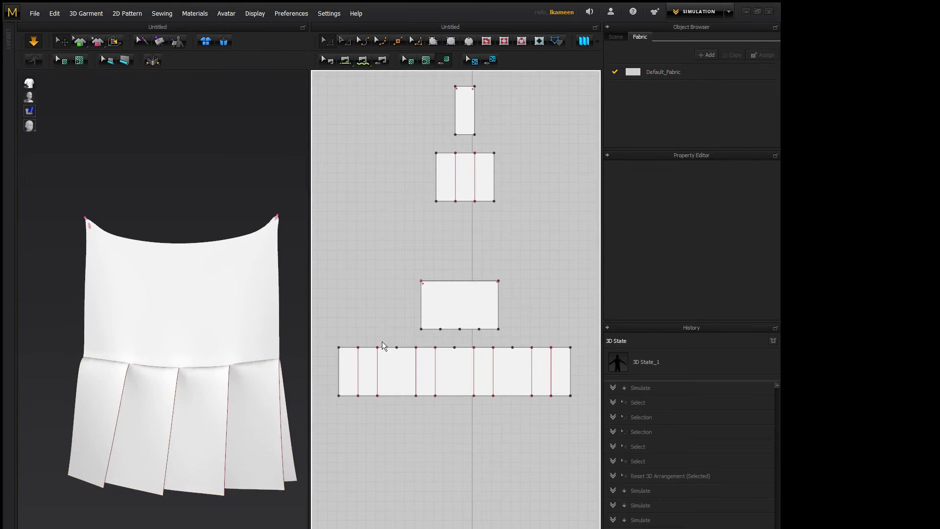
right_click_drag(208, 420, 213, 442)
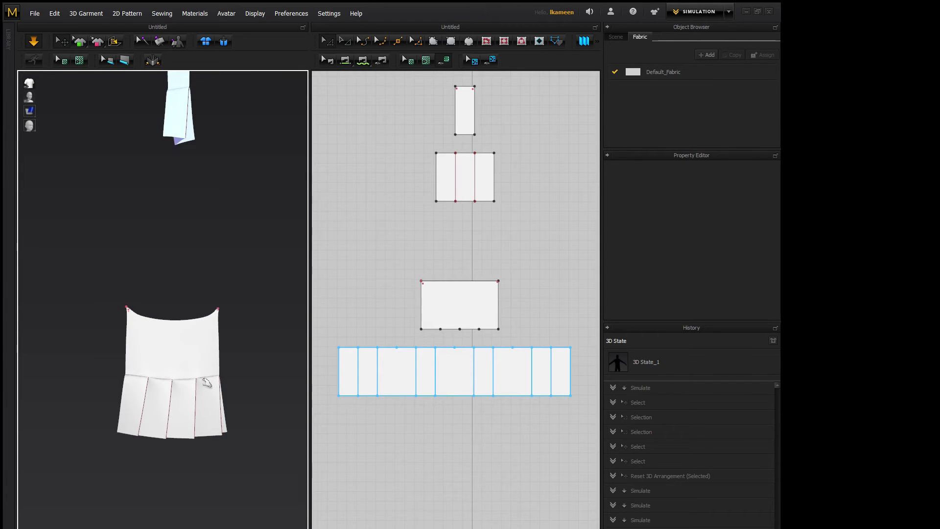
Reset the waistband and pleated panel flat with Ctrl+Shift+R, then select the first pleat fold line.
left_click(191, 361)
left_click(201, 431, "shift")
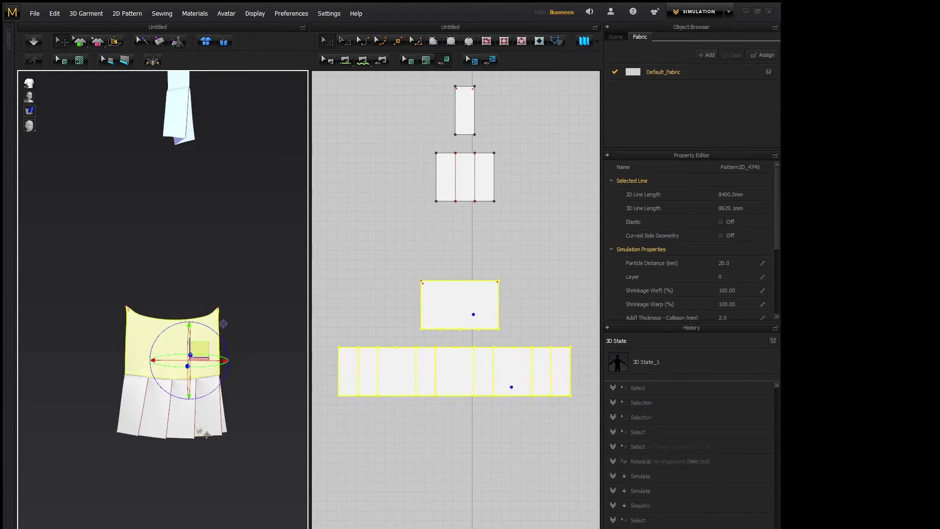
key("ctrl+shift+r")
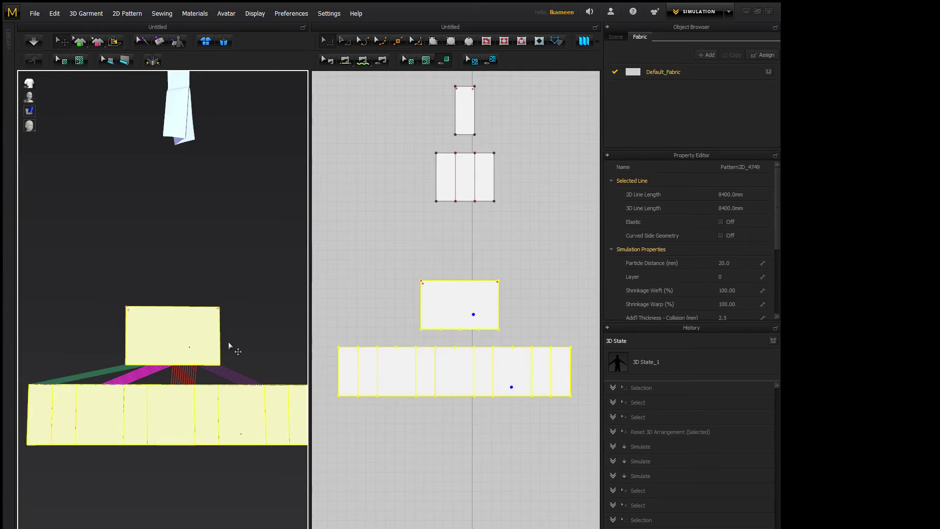
left_click(242, 328)
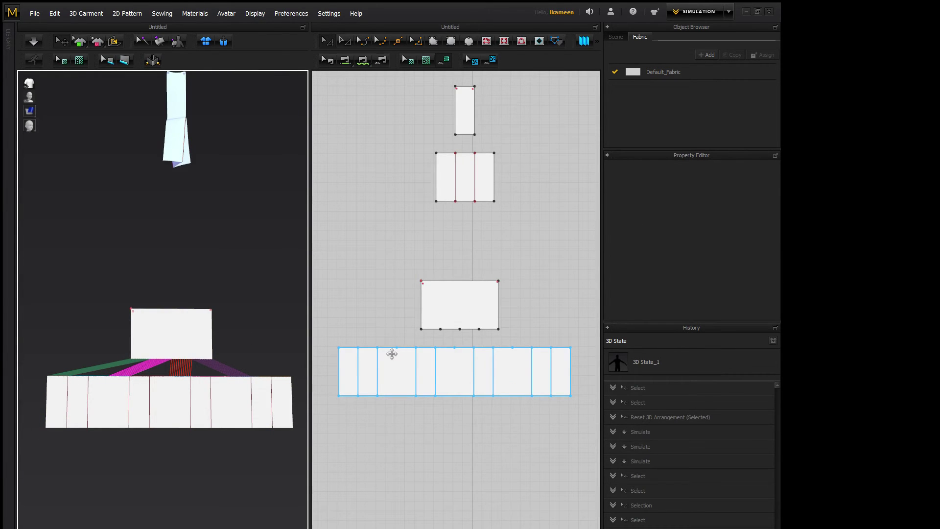
left_click(381, 312)
left_click(377, 375)
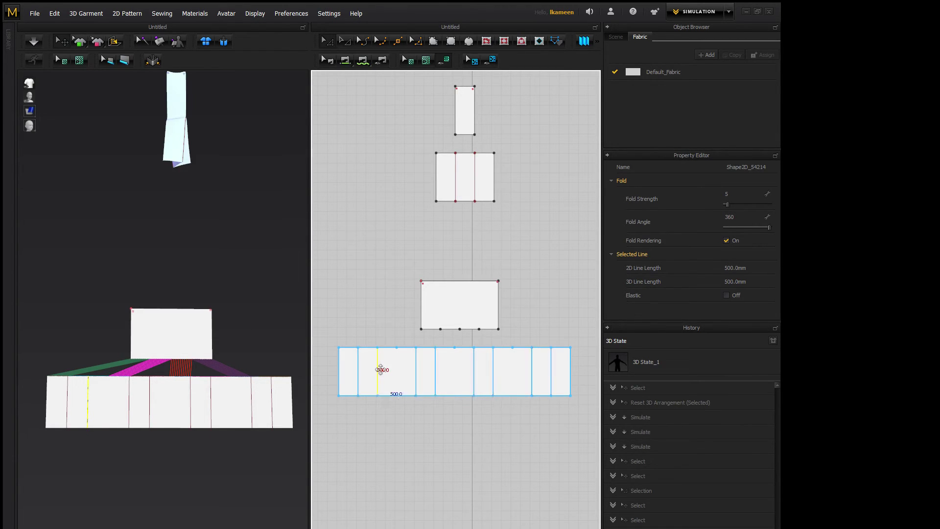
Go through the strip's fold lines, lowering the centre line's angle and setting the next-right line to 360.
left_click(417, 366)
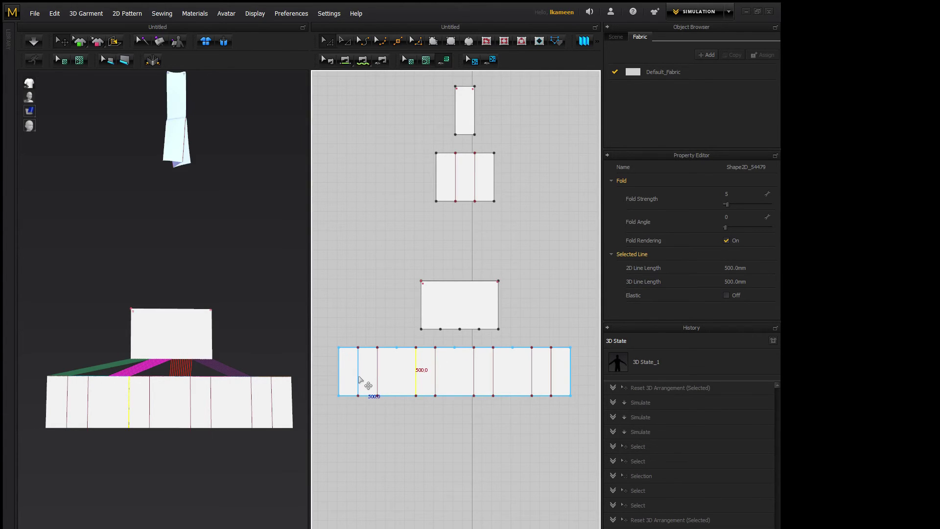
left_click(360, 379)
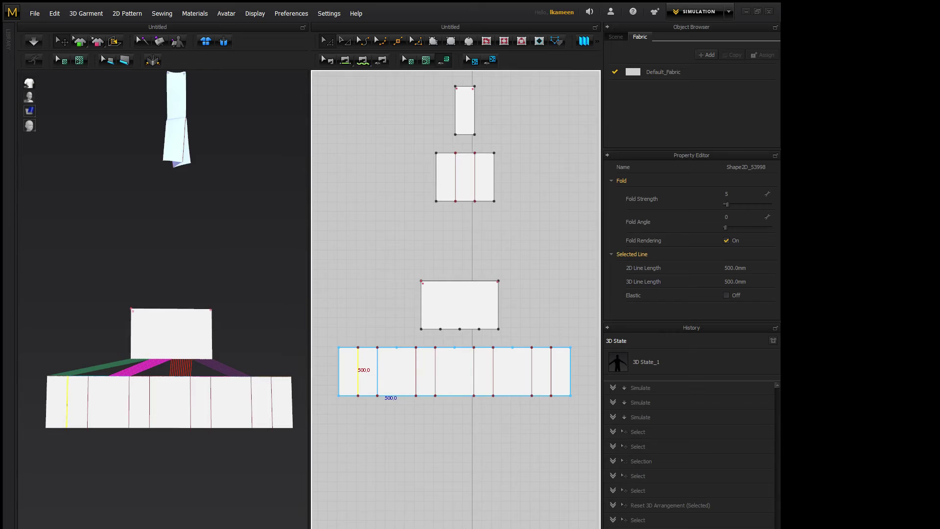
left_click(378, 379)
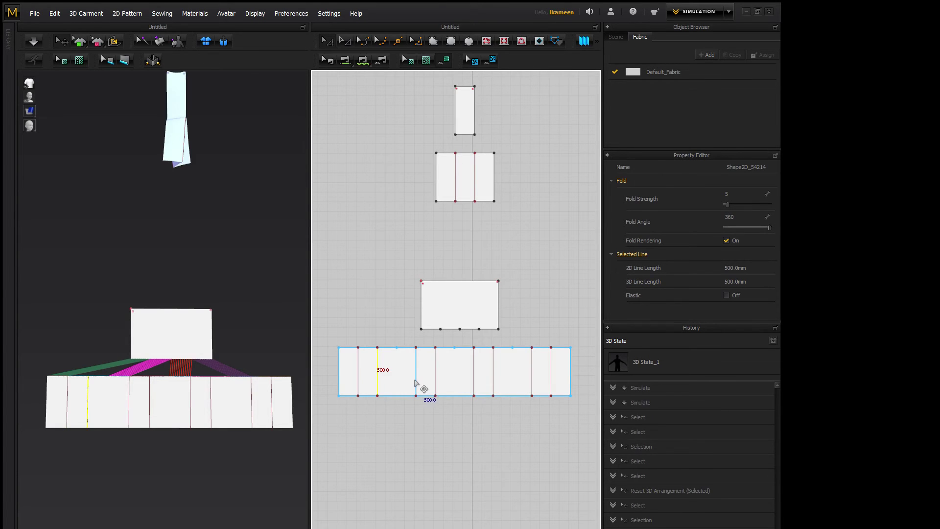
left_click(416, 382)
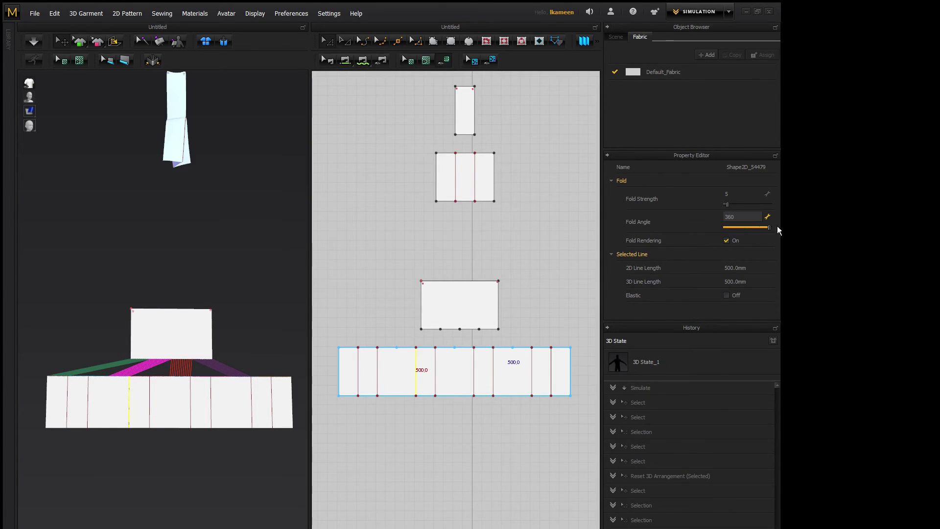
left_click(439, 378)
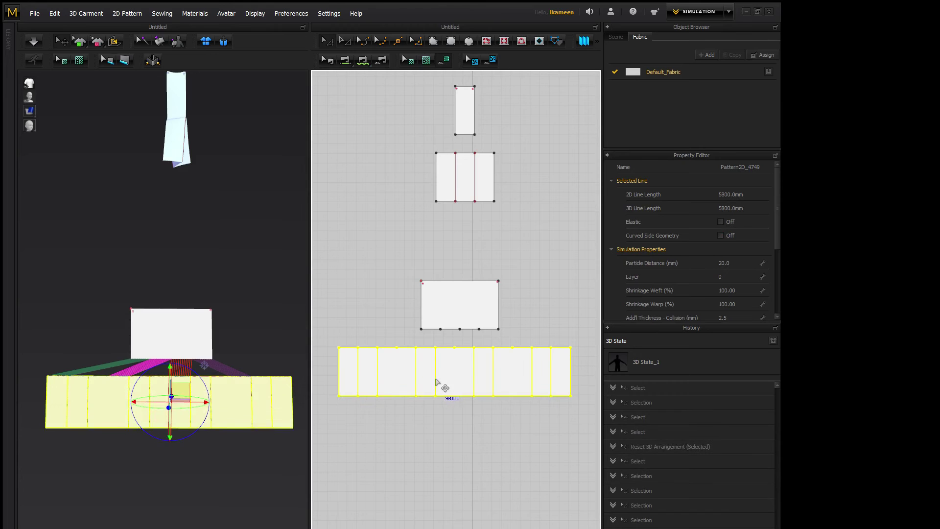
left_click(435, 378)
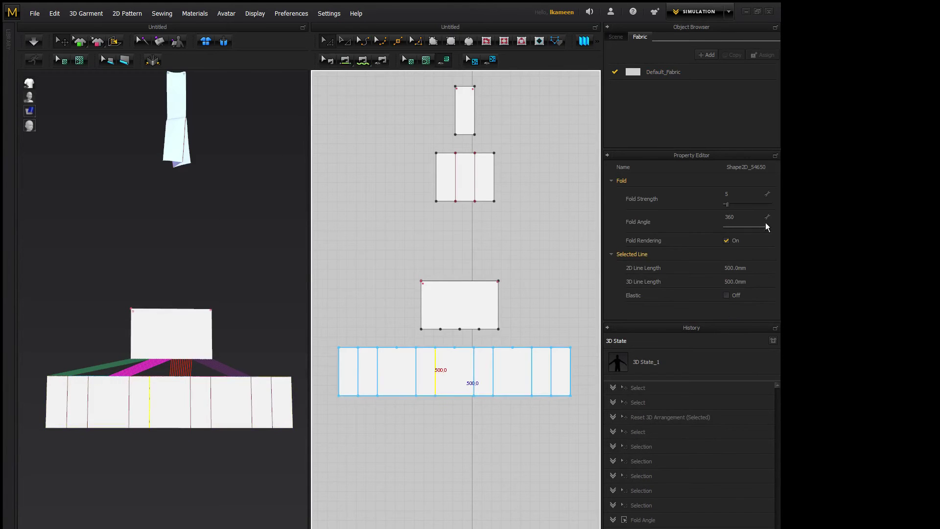
left_click_drag(767, 226, 763, 228)
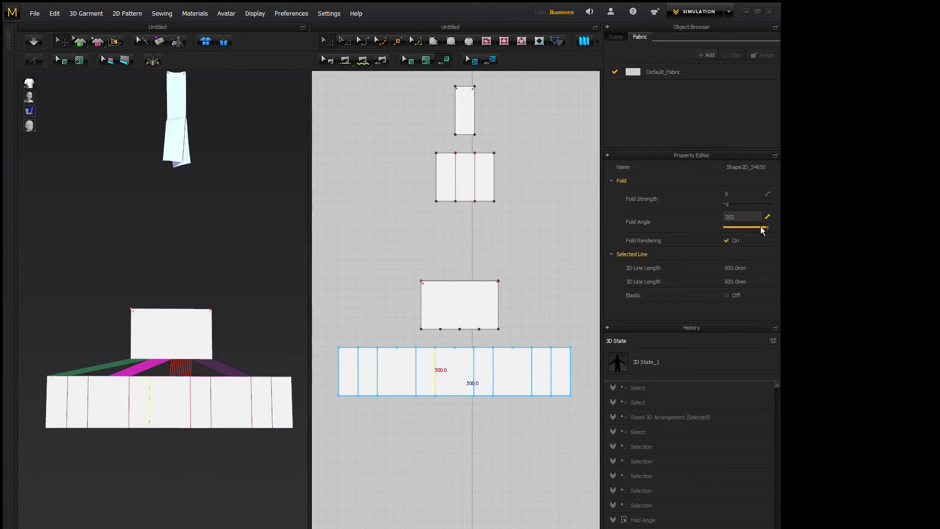
left_click(475, 380)
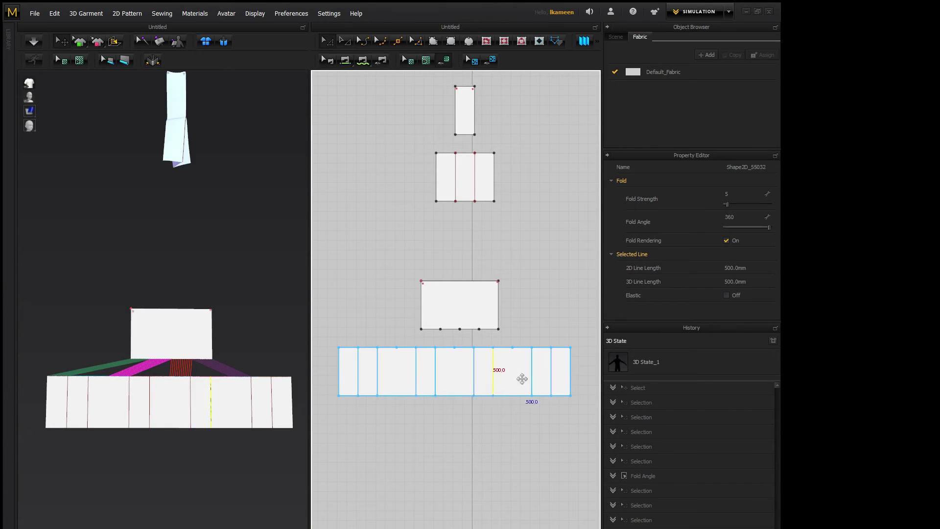
left_click(533, 380)
left_click_drag(727, 227, 769, 227)
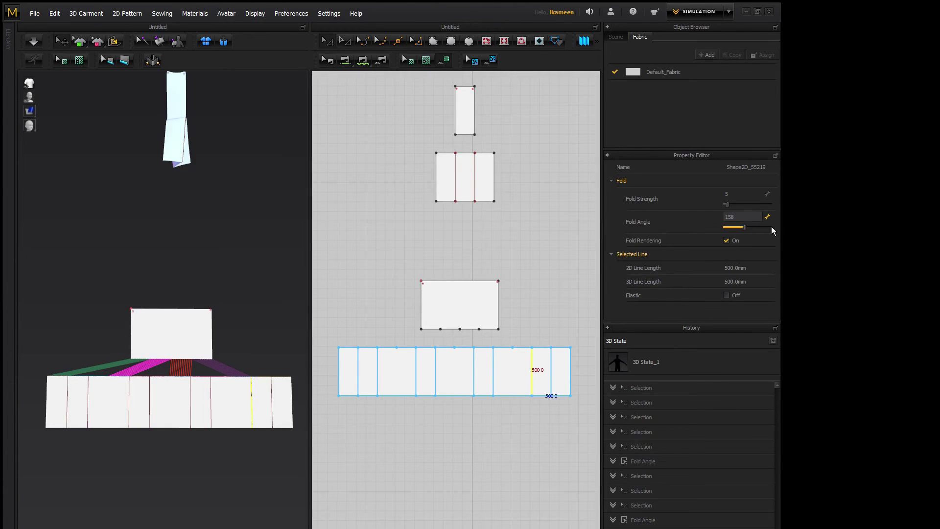
left_click(552, 380)
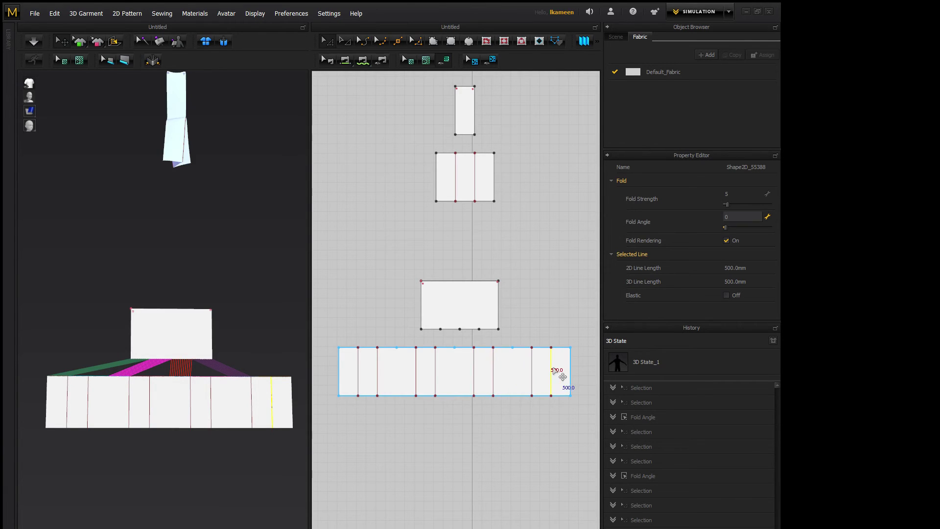
Simulate the skirt with alternating 360/0 fold angles, then select and deselect the panel to inspect the pleats.
key("space")
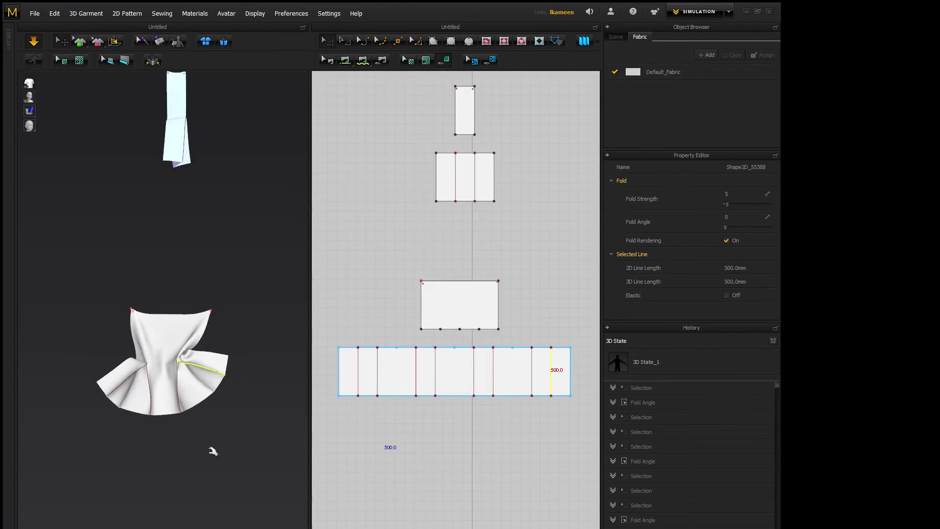
left_click(192, 407)
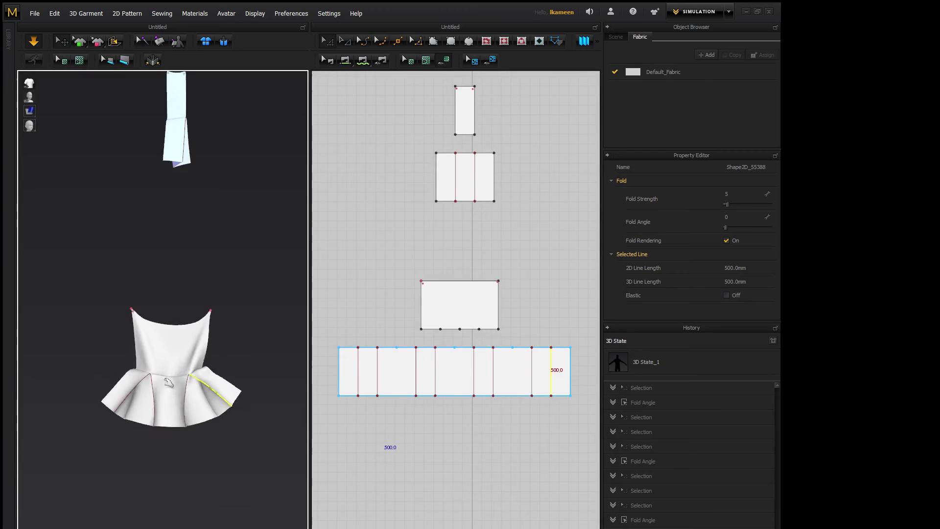
scroll(196, 433, "up", 3)
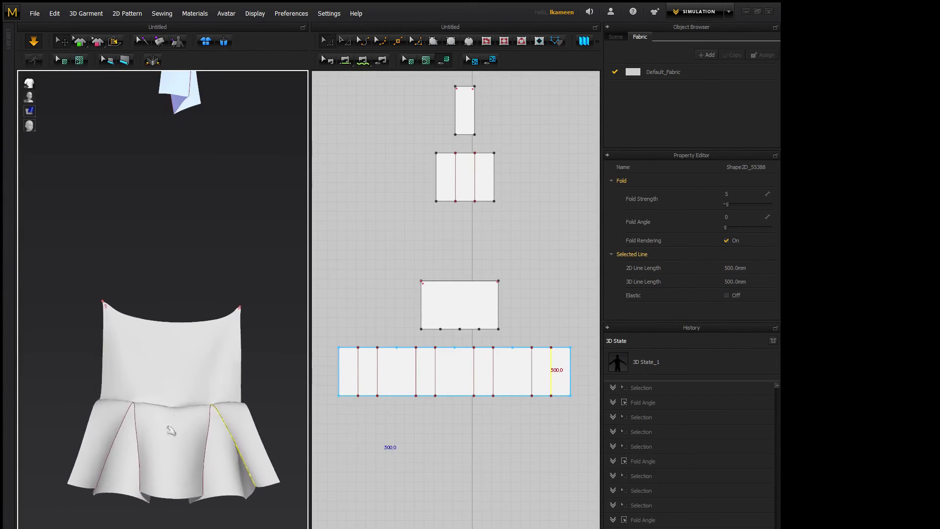
left_click(169, 480)
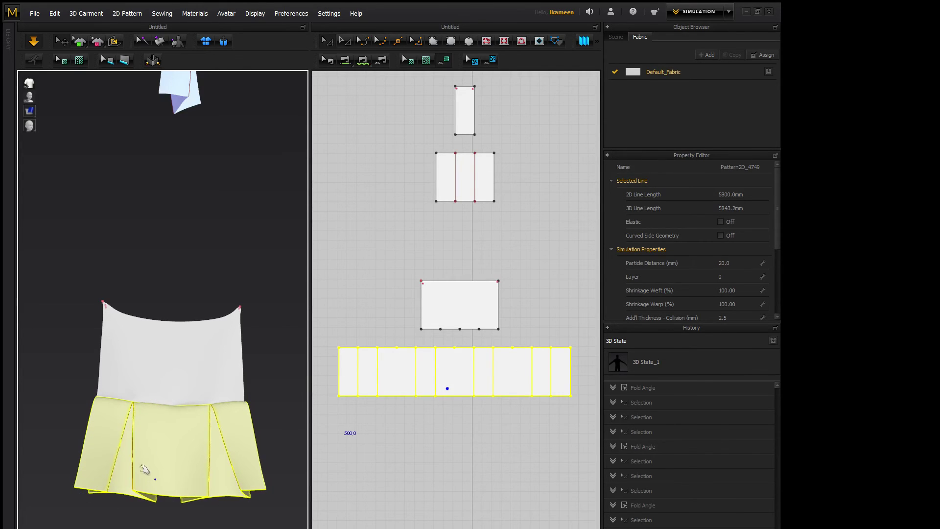
scroll(206, 449, "up", 2)
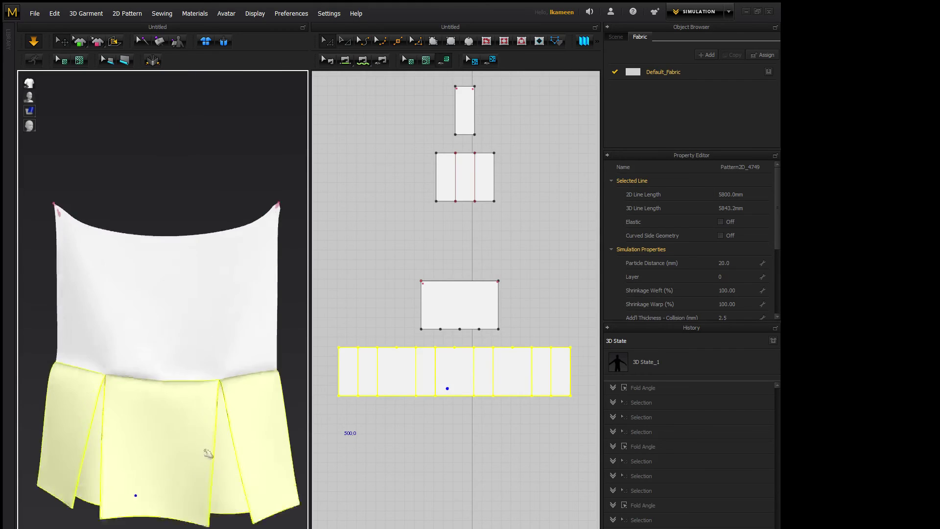
scroll(180, 441, "down", 5)
left_click(195, 465)
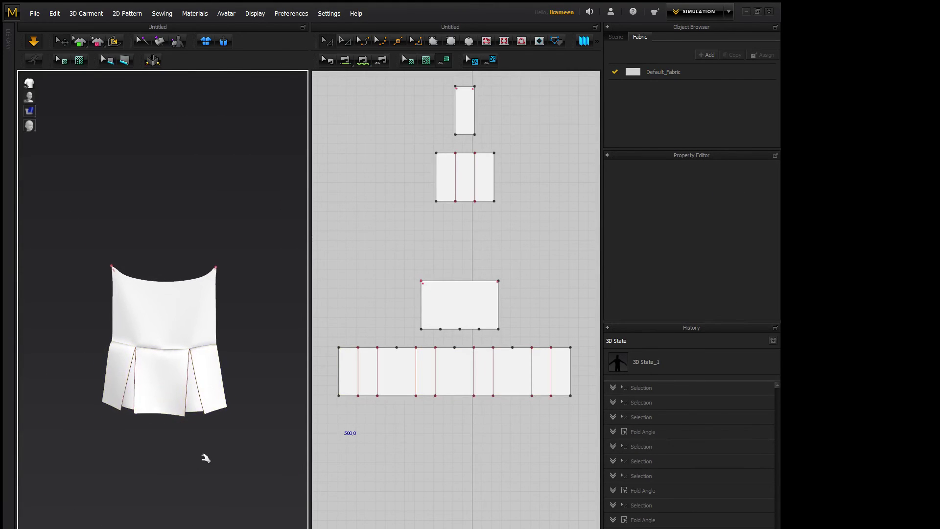
scroll(177, 441, "down", 3)
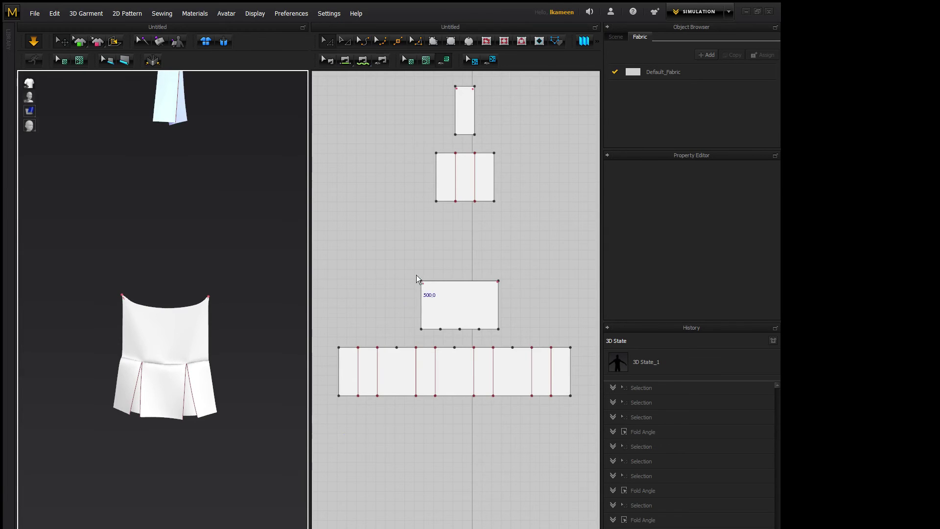
scroll(448, 342, "up", 5)
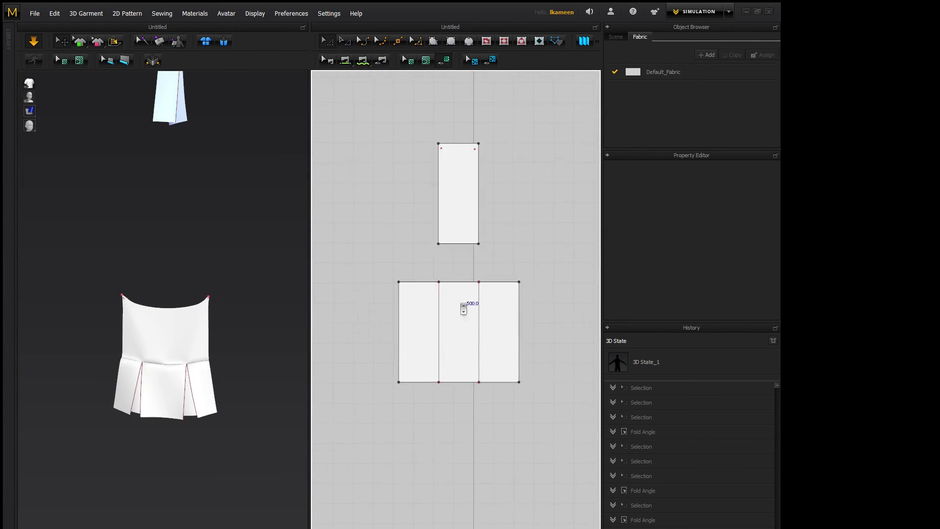
Delete both seams joining the strip's bottom edge to the panel's top edge.
key("n")
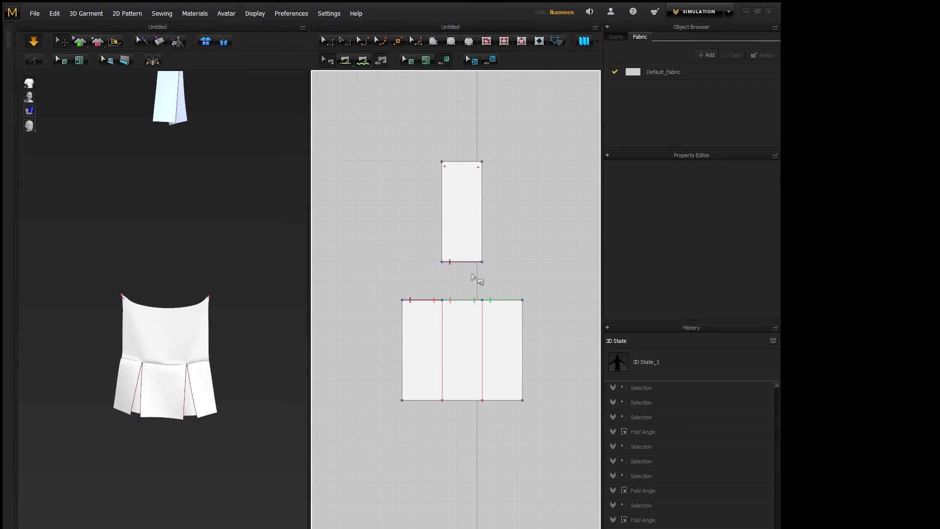
right_click(462, 261)
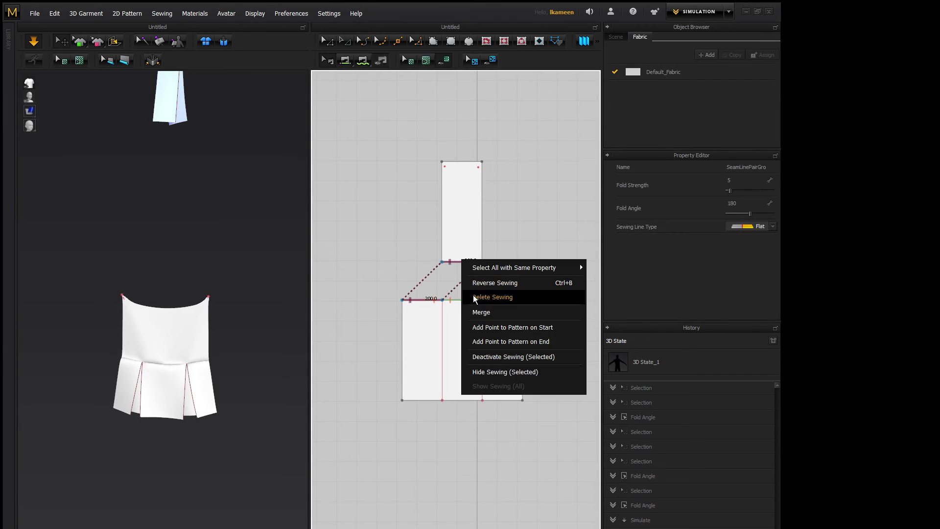
left_click(431, 304)
right_click(433, 301)
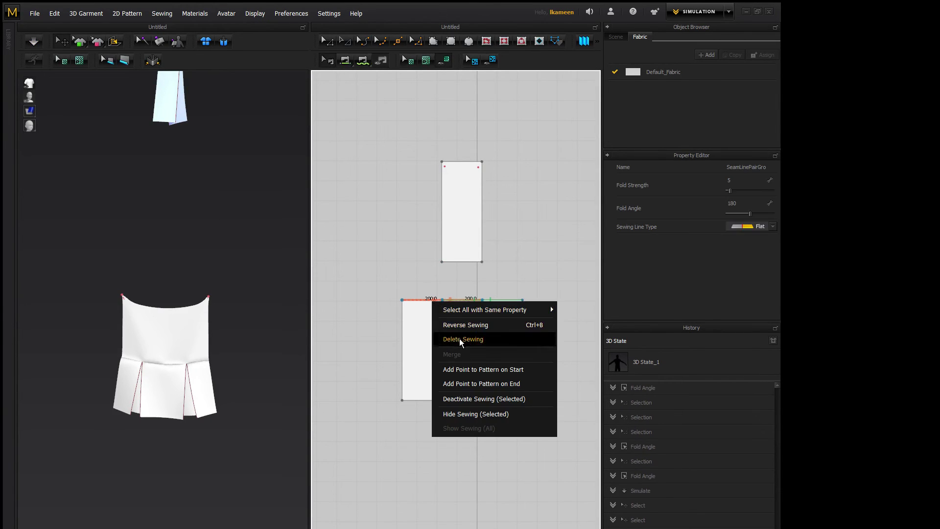
left_click(460, 339)
right_click(468, 302)
left_click(485, 337)
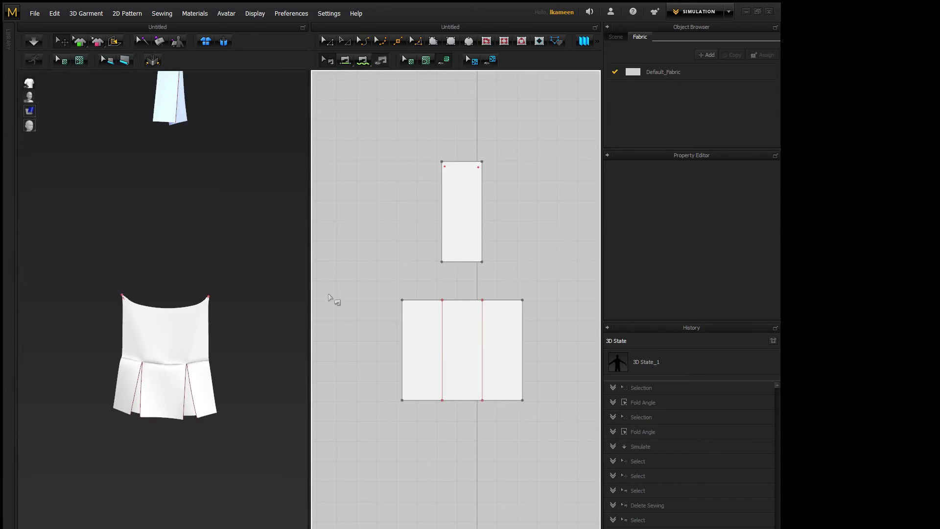
Simulate so the unsewn pieces drop, then freeze the lower garment.
key("space")
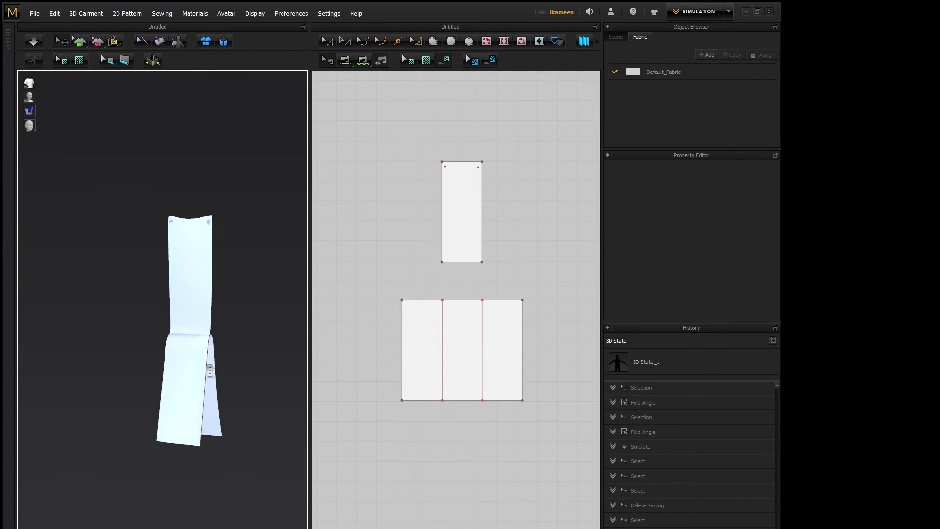
left_click(207, 421)
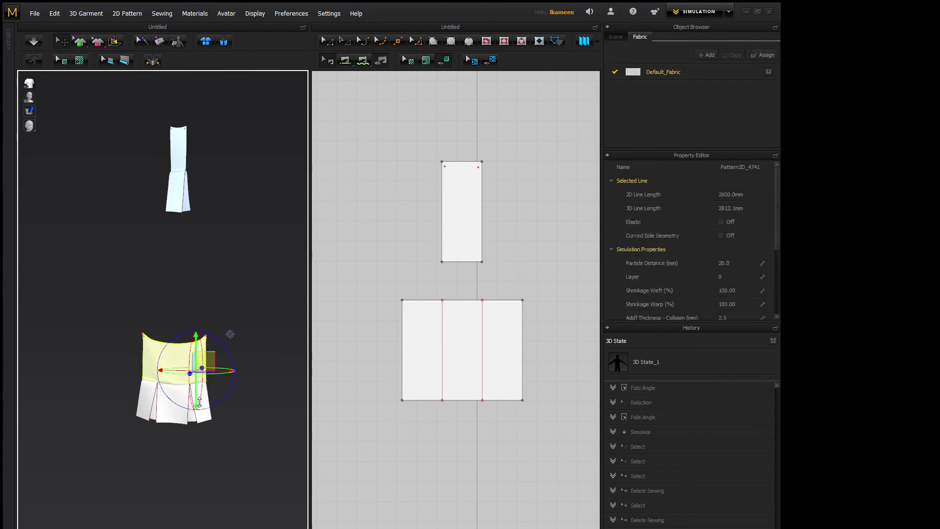
left_click(207, 421)
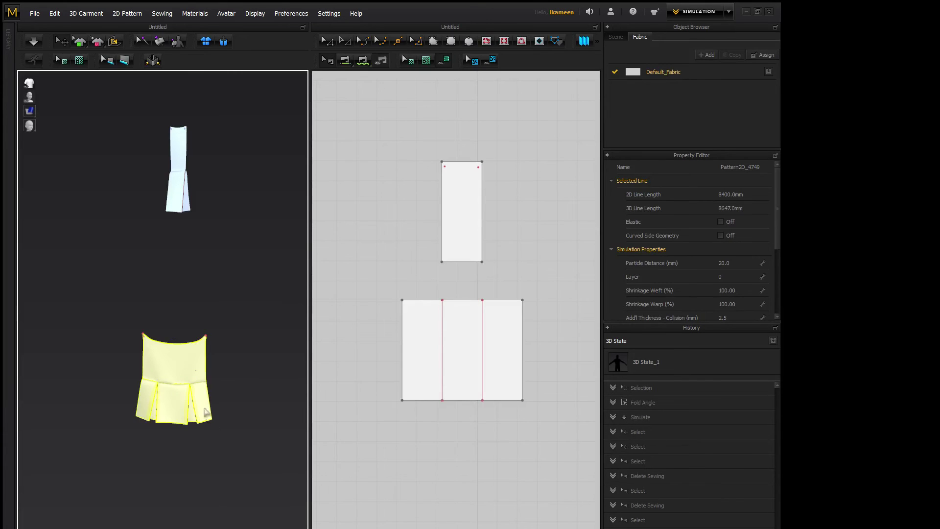
right_click(204, 410)
left_click(213, 240)
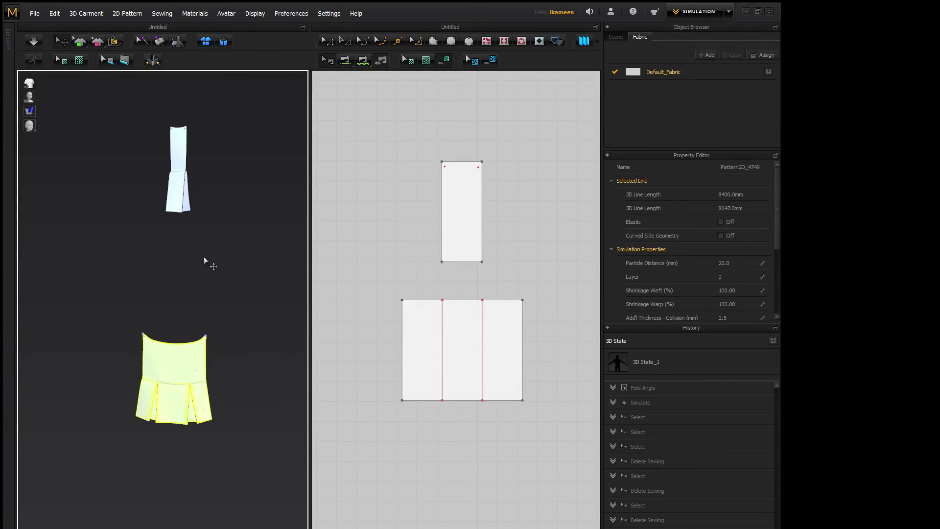
left_click(204, 260)
scroll(186, 335, "up", 3)
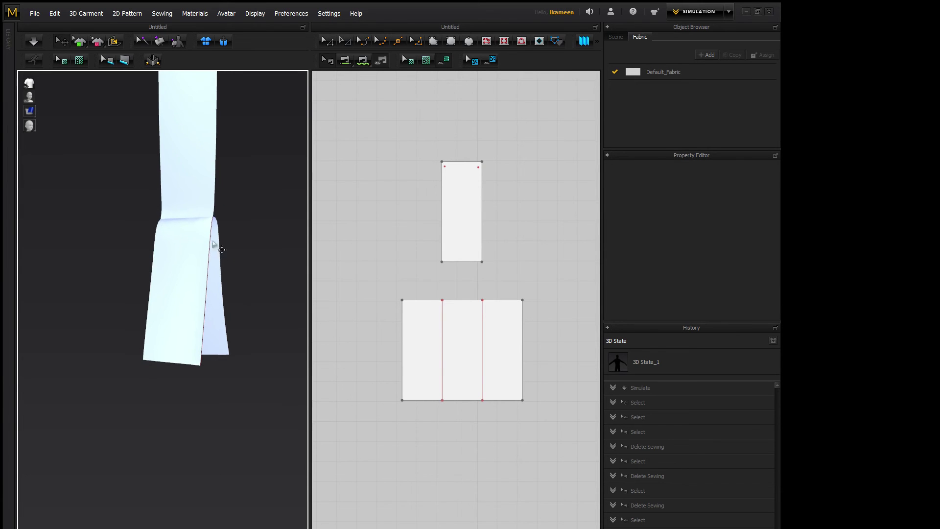
Unfreeze both cloth pieces and lay them flat again.
left_click(198, 274)
left_click(189, 399, "shift")
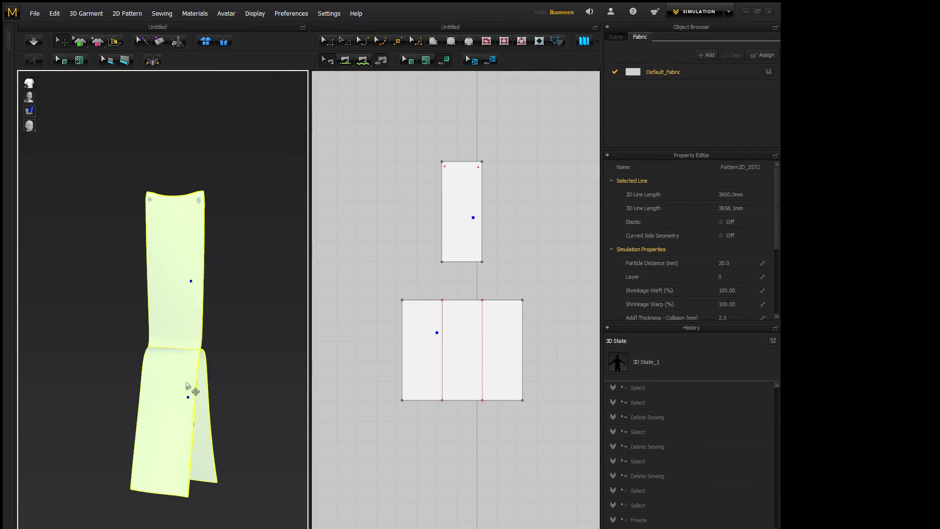
right_click(187, 384)
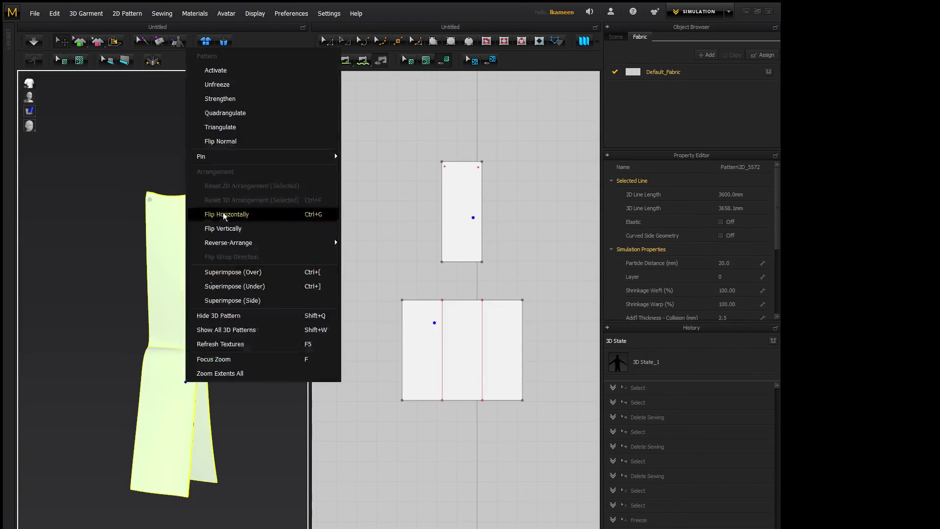
left_click(217, 85)
key("ctrl+z")
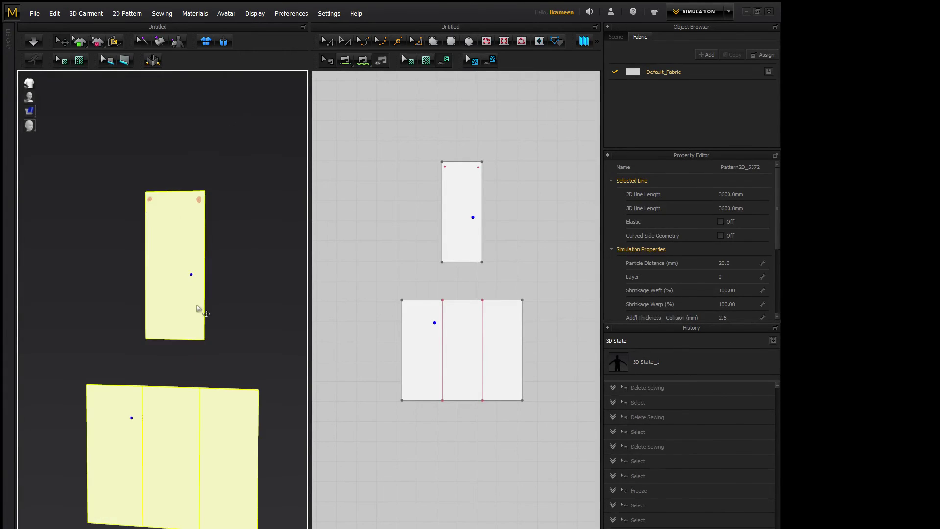
left_click(245, 341)
middle_click_drag(233, 341, 209, 306)
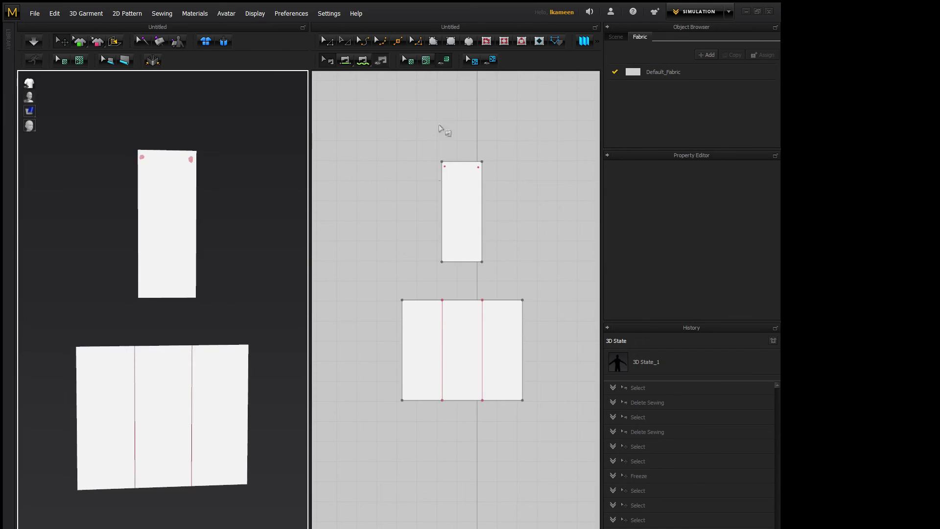
Segment-sew the strip's bottom edge to two 200.0 segments on the panel's top edge.
left_click(363, 60)
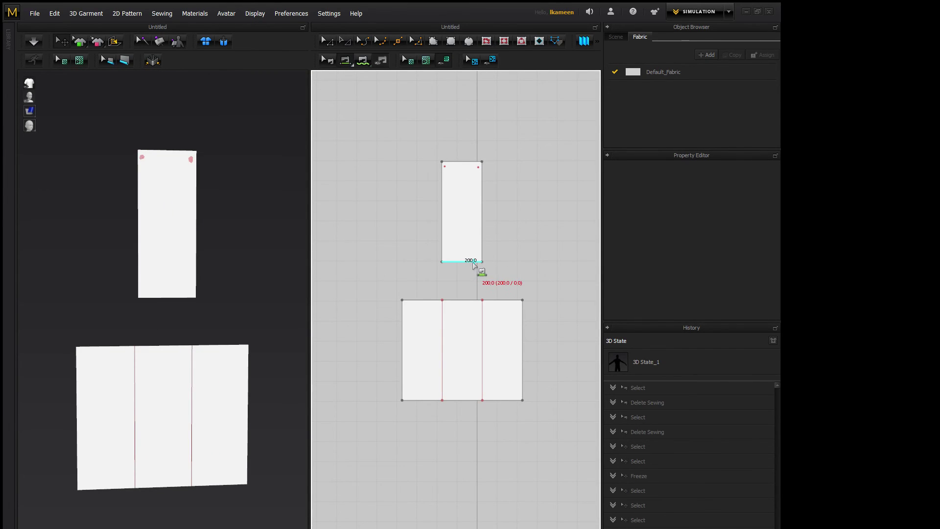
left_click(471, 262)
left_click(421, 299)
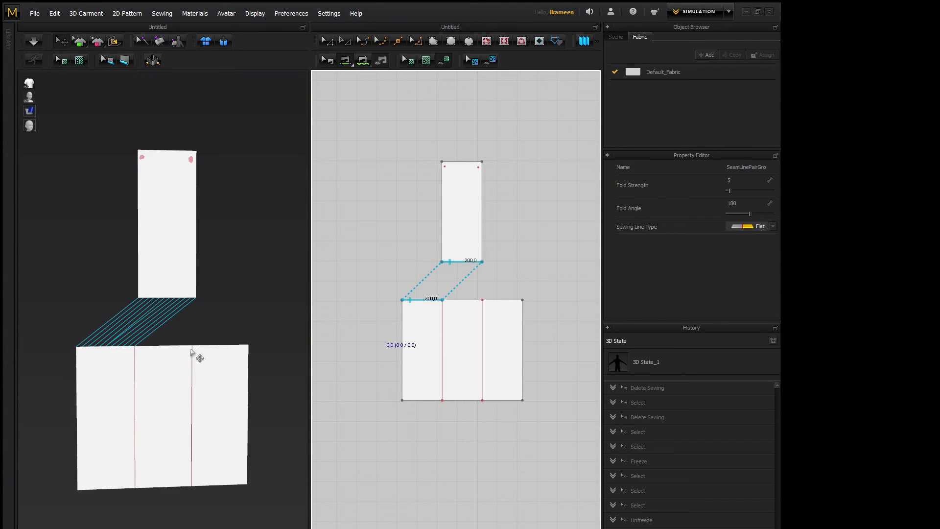
left_click(191, 351)
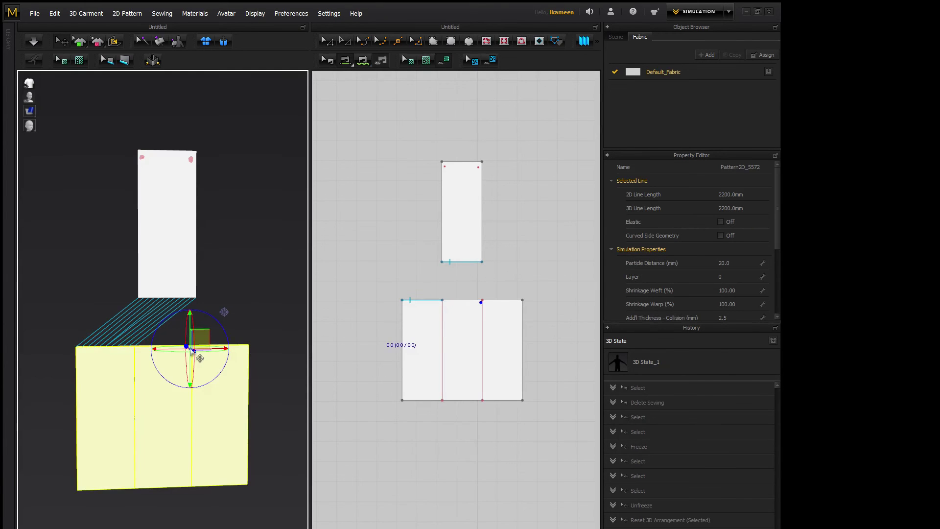
left_click(78, 349)
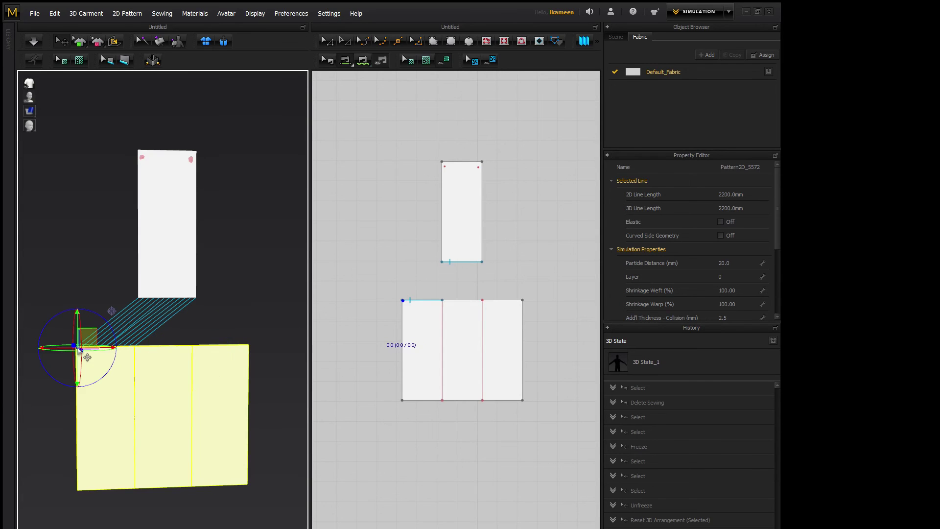
left_click(440, 301)
left_click(448, 301)
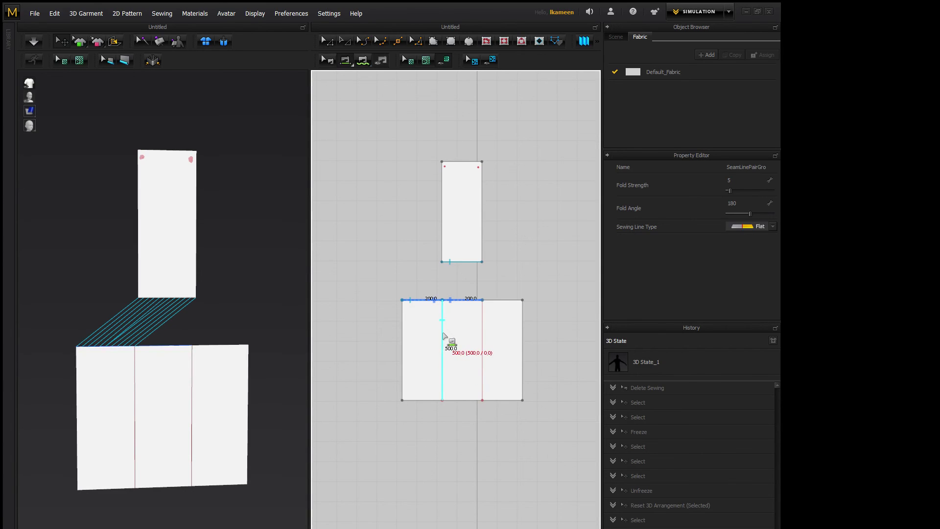
Sew the middle top segment to the right top segment and simulate the pleat.
left_click(473, 299)
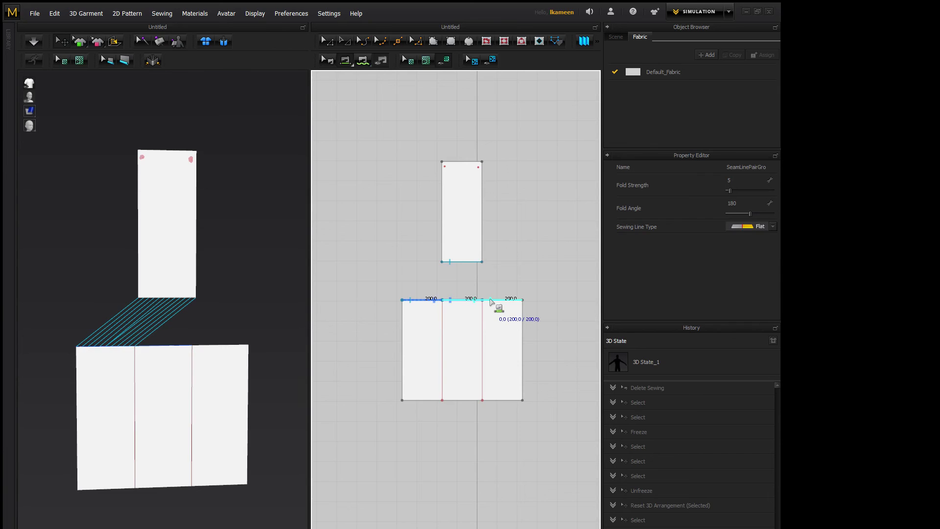
left_click(492, 301)
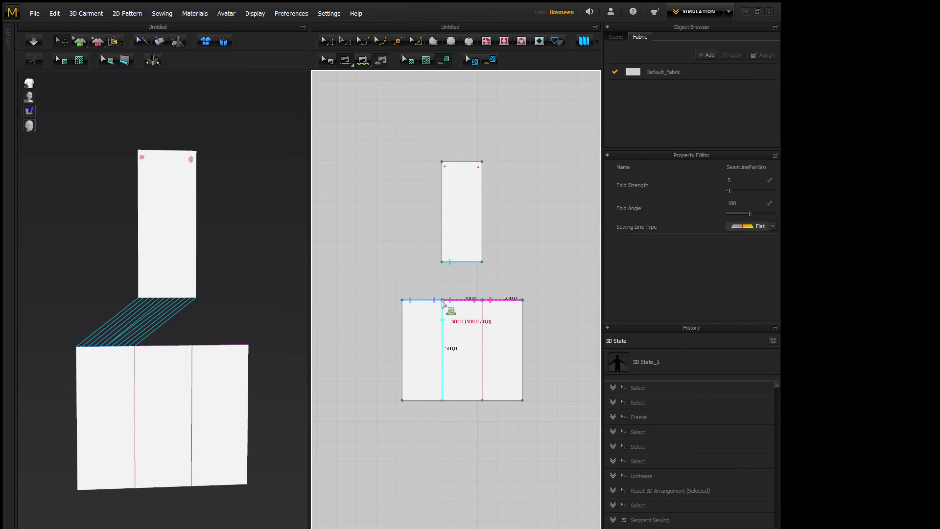
key("space")
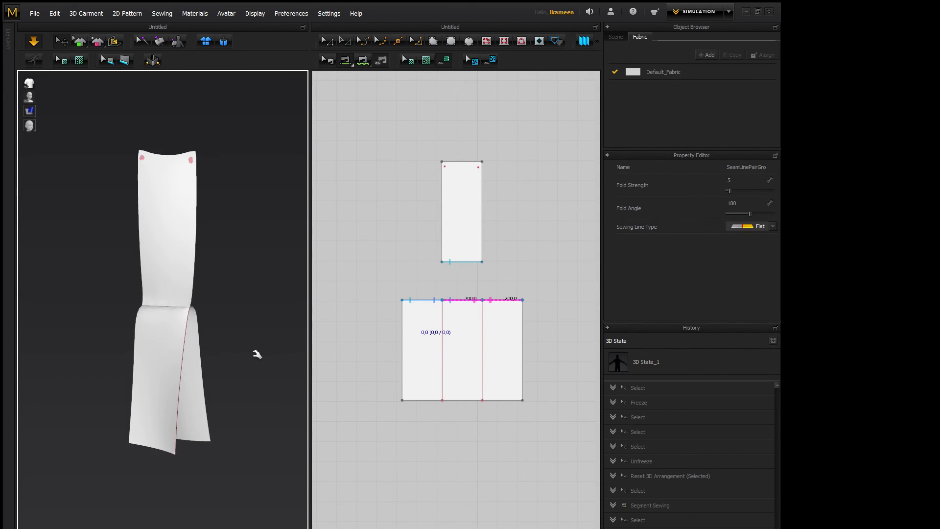
scroll(223, 340, "down", 3)
scroll(208, 342, "down", 3)
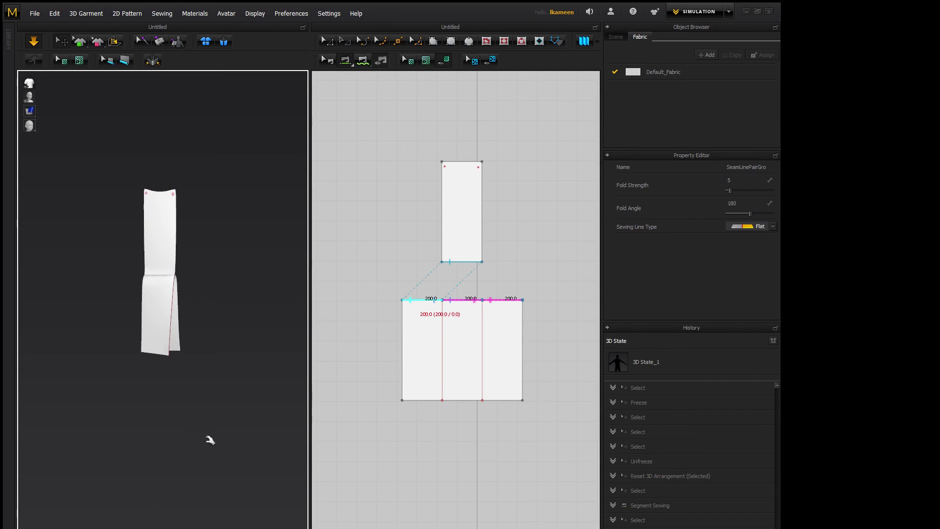
scroll(210, 439, "down", 5)
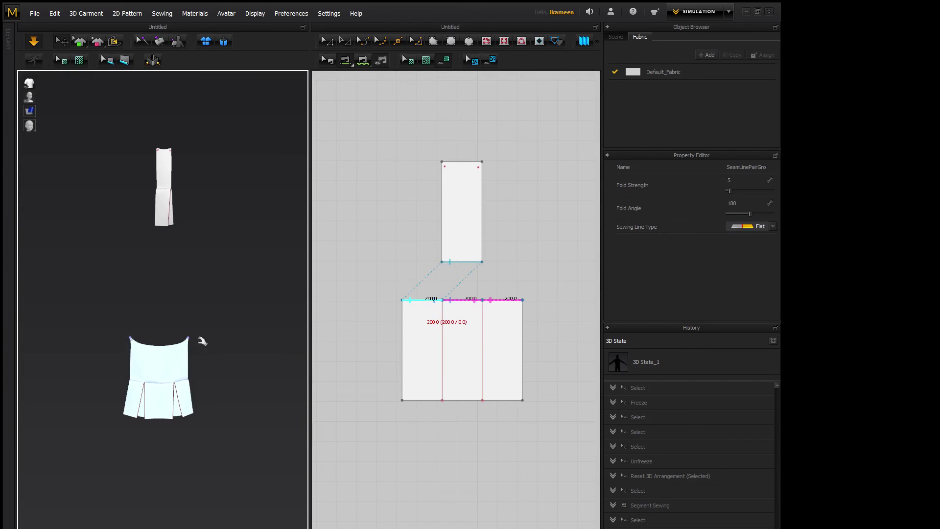
Set Default_Fabric's Bending-Weft and Bending-Warp to 36.
left_click(712, 73)
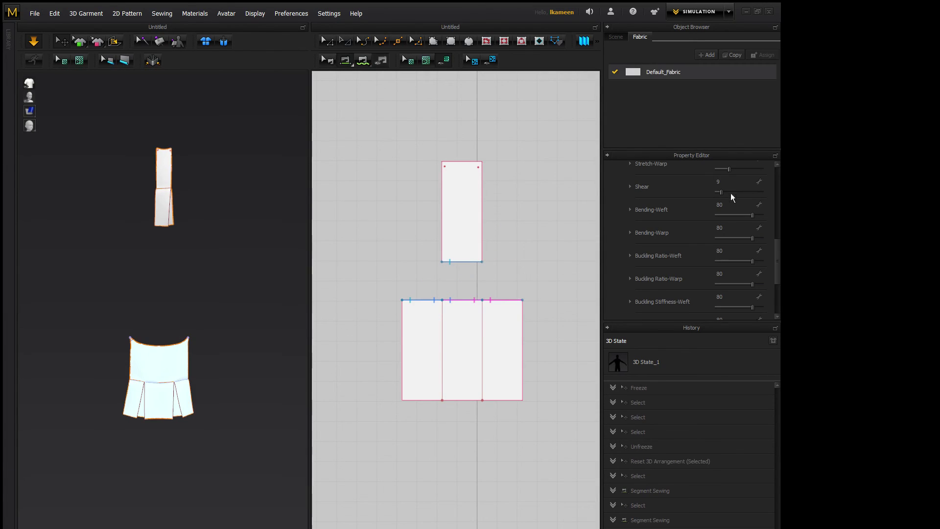
left_click(725, 204)
left_click(726, 223)
type("36")
key("Return")
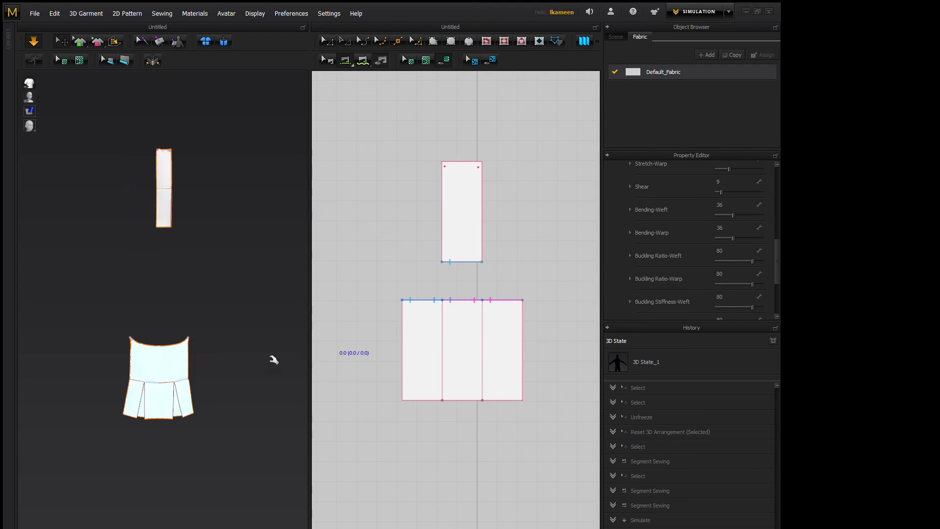
Segment-sew the left top segment to the middle top segment.
left_click(182, 263)
scroll(178, 267, "up", 3)
middle_click_drag(178, 267, 157, 457)
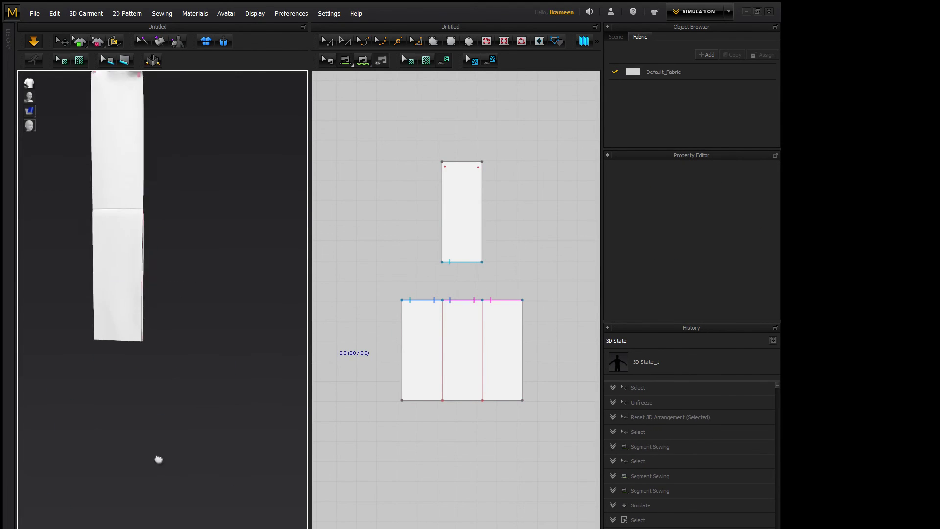
right_click_drag(157, 457, 150, 324)
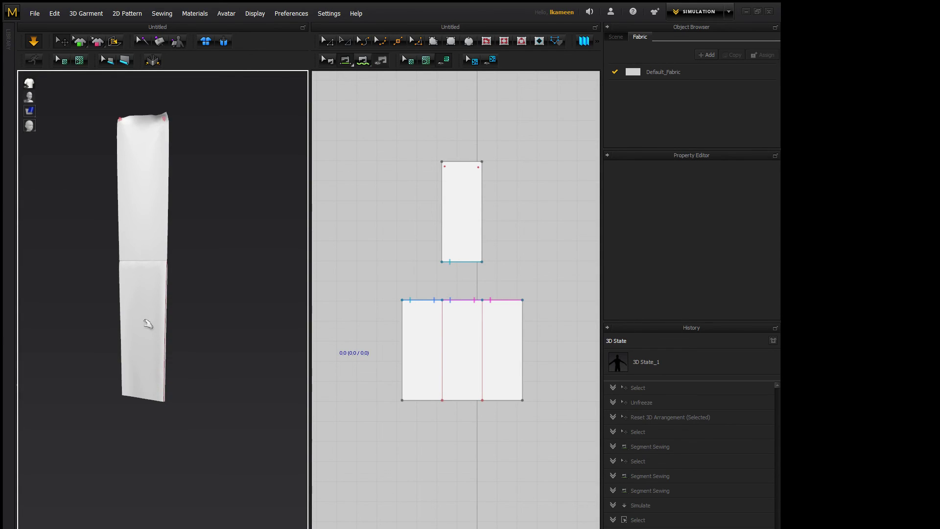
left_click(443, 300)
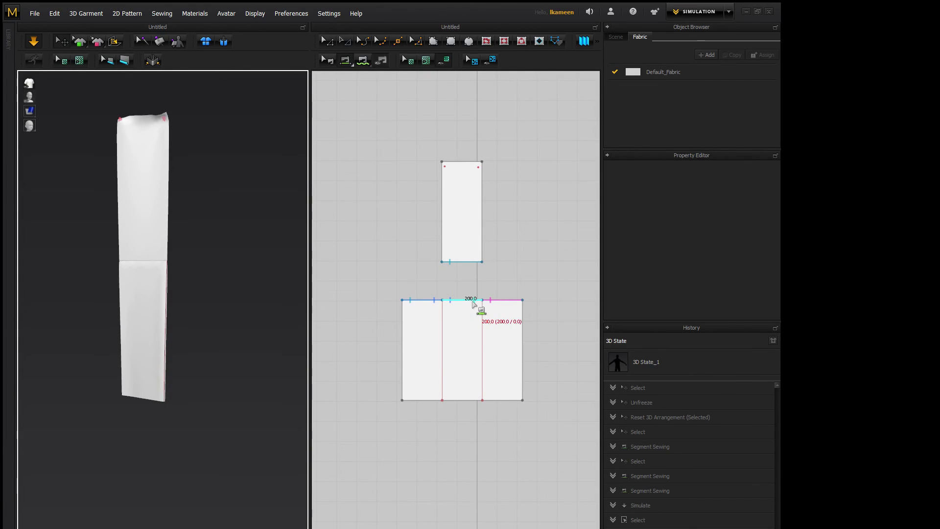
left_click(473, 300)
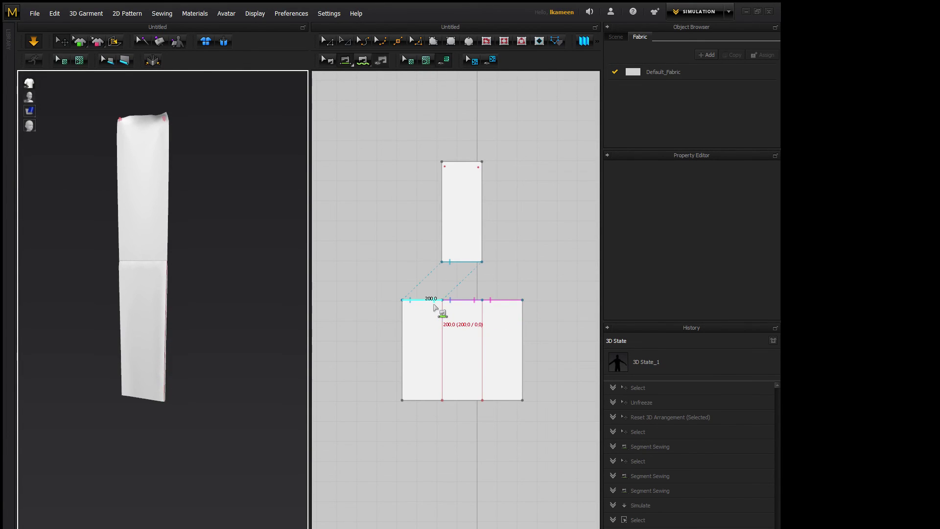